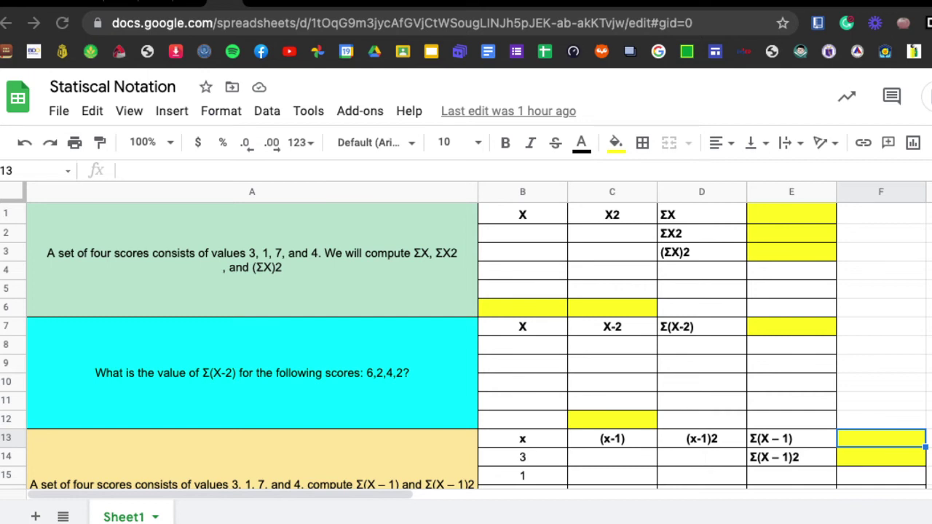
# Enter the four scores 3, 1, 7 and 4 in cells B2 to B5 under the X heading.
pyautogui.doubleClick(522, 233)
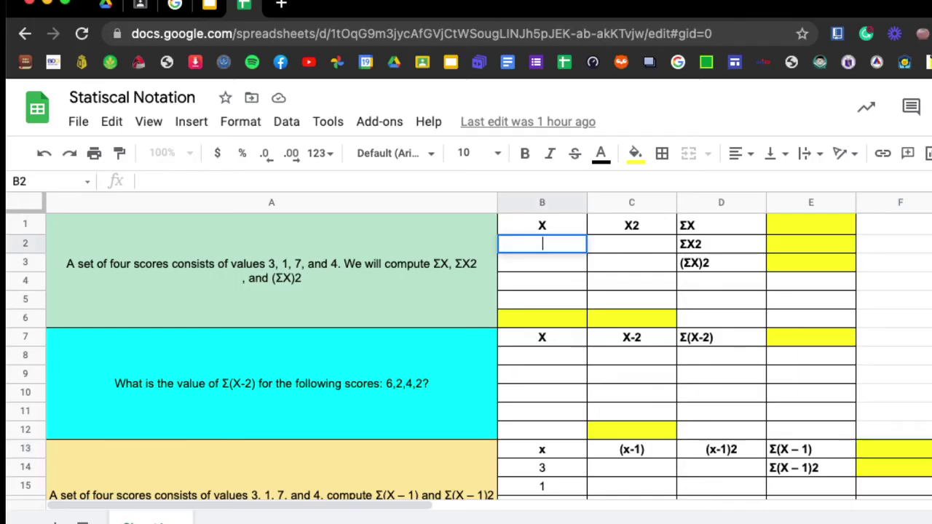
pyautogui.write('3')
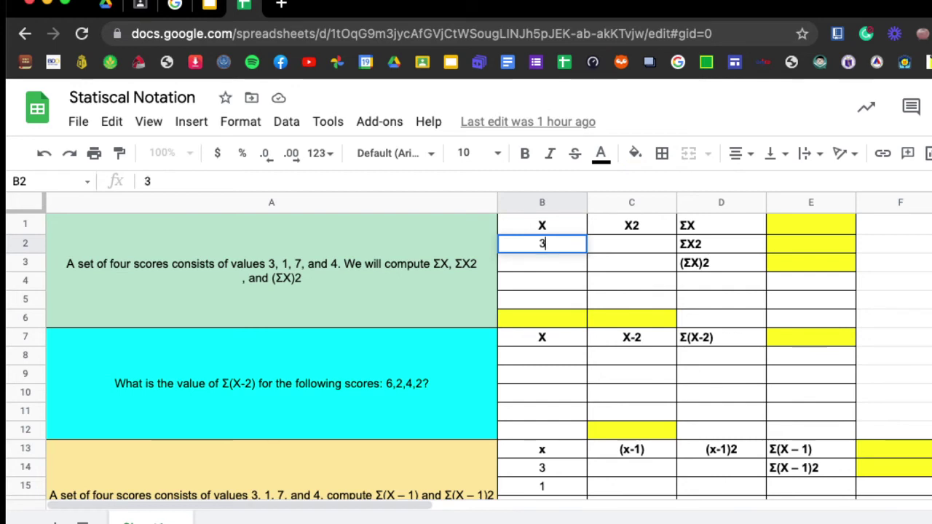
pyautogui.press('Return')
pyautogui.write('2')
pyautogui.press('BackSpace')
pyautogui.write('1')
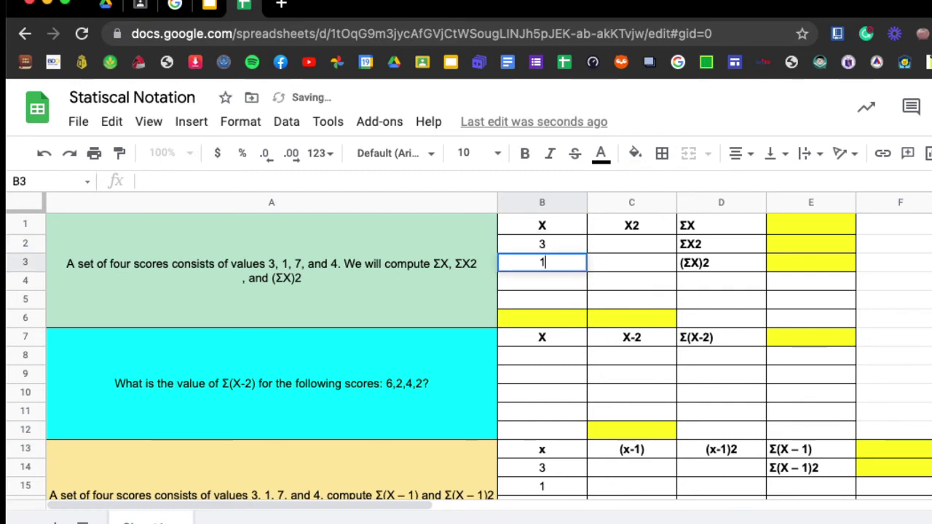
pyautogui.press('Return')
pyautogui.write('7')
pyautogui.press('Return')
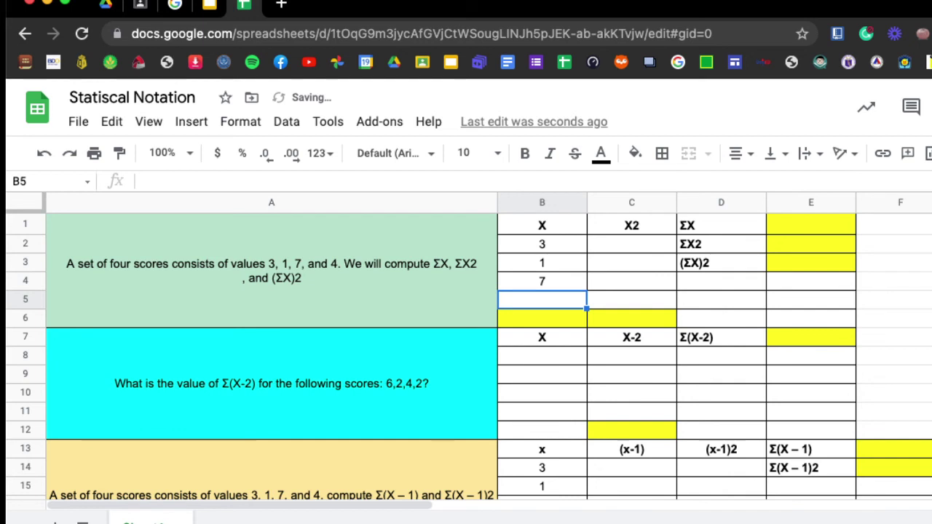
pyautogui.write('4')
pyautogui.press('Return')
# Fill cells C2 to C5 under the X2 heading with the squared scores 9, 1, 49 and 16.
pyautogui.press('Up')
pyautogui.press('Up')
pyautogui.press('Up')
pyautogui.press('Up')
pyautogui.press('Right')
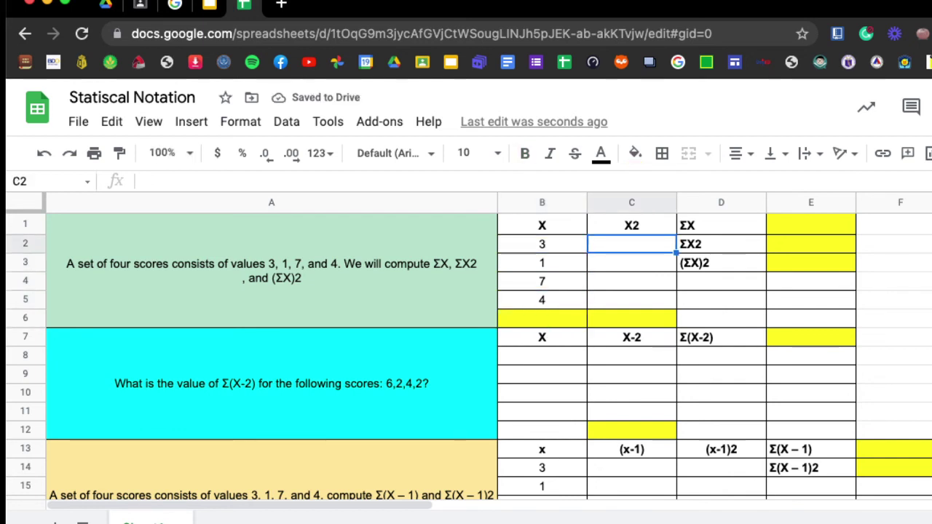
pyautogui.press('Left')
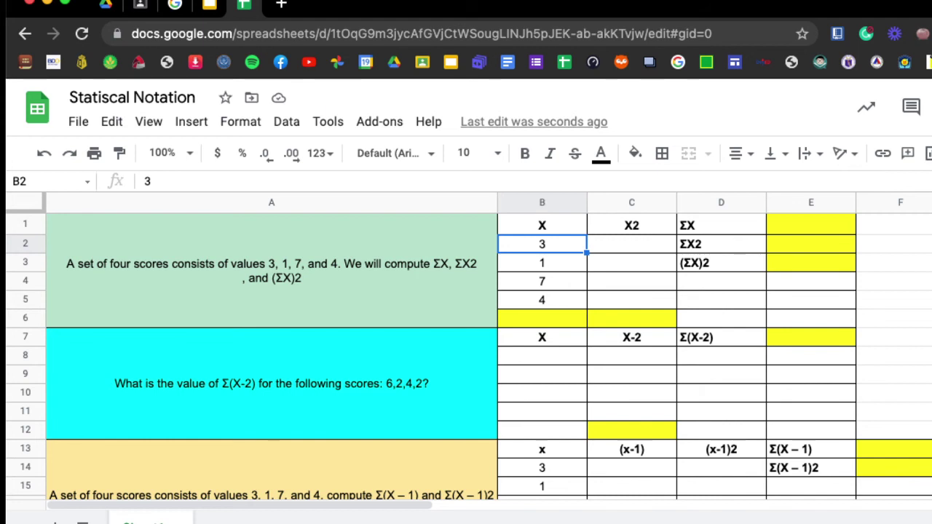
pyautogui.click(631, 244)
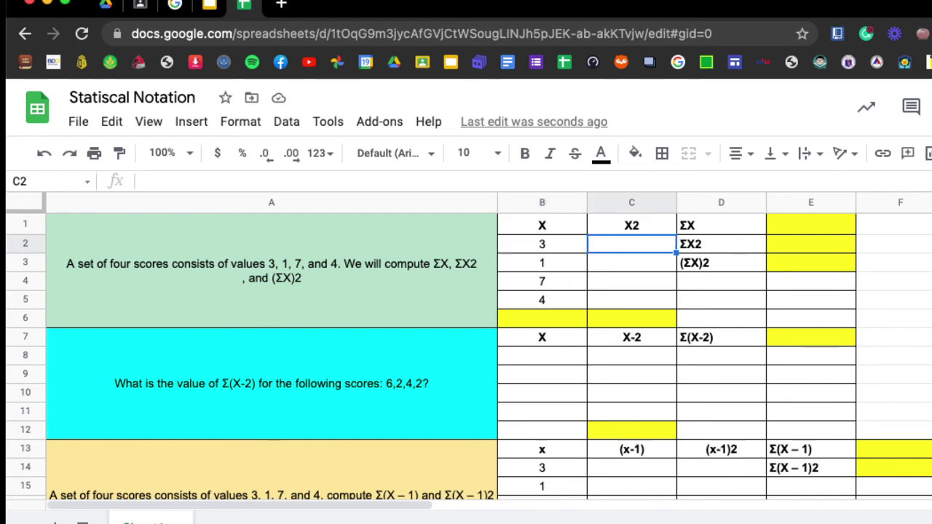
pyautogui.write('9')
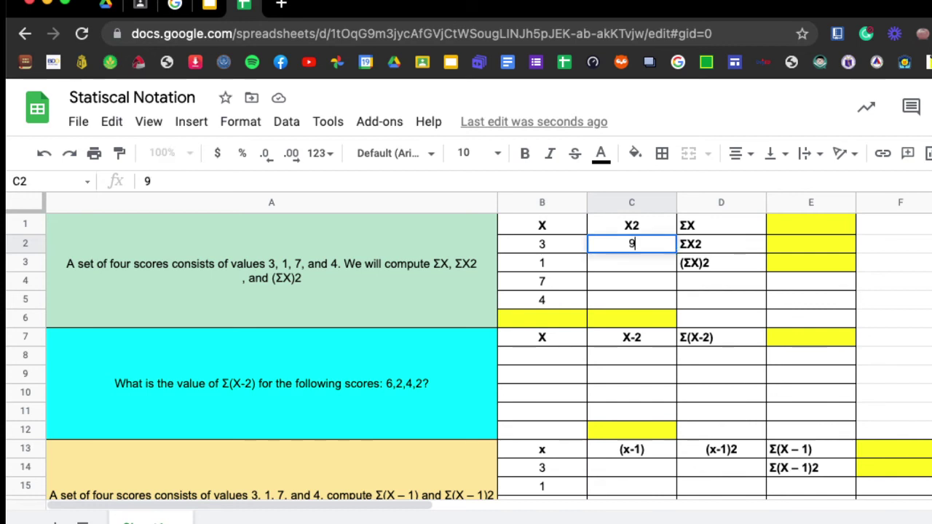
pyautogui.press('Return')
pyautogui.write('1')
pyautogui.press('Return')
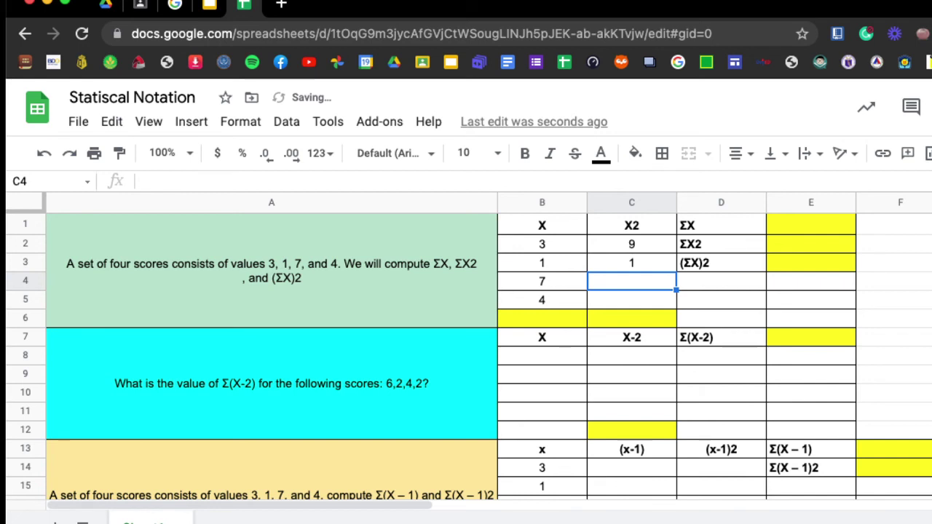
pyautogui.write('49')
pyautogui.press('Return')
pyautogui.write('16')
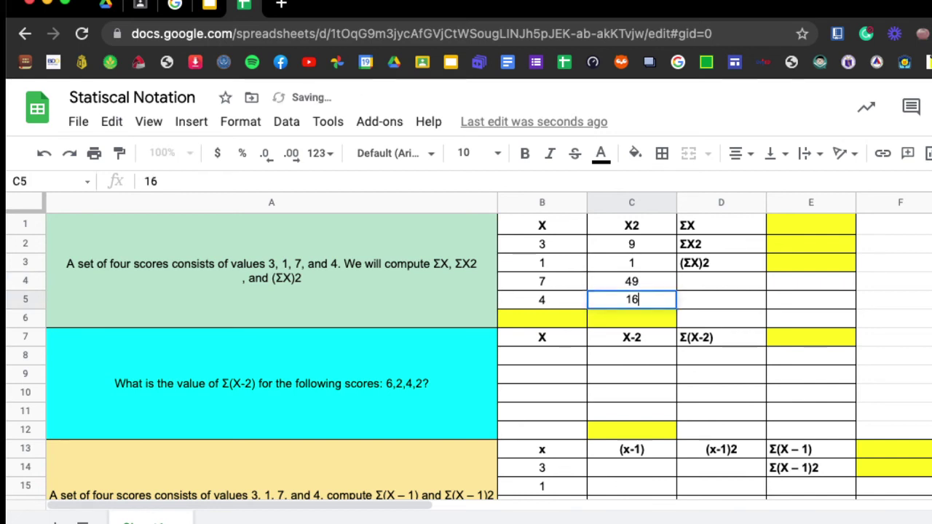
pyautogui.press('Return')
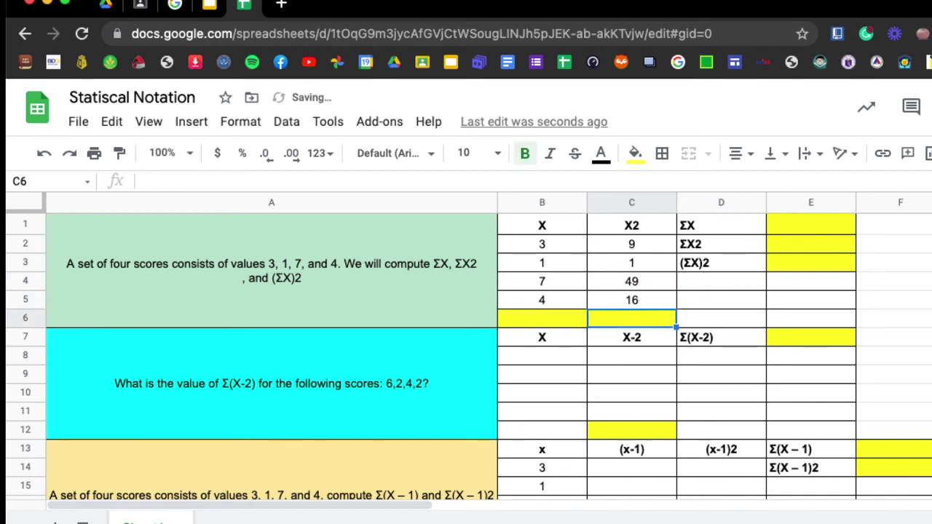
# Total the X scores in cell B6 with a SUM function over B2:B5.
pyautogui.click(543, 318)
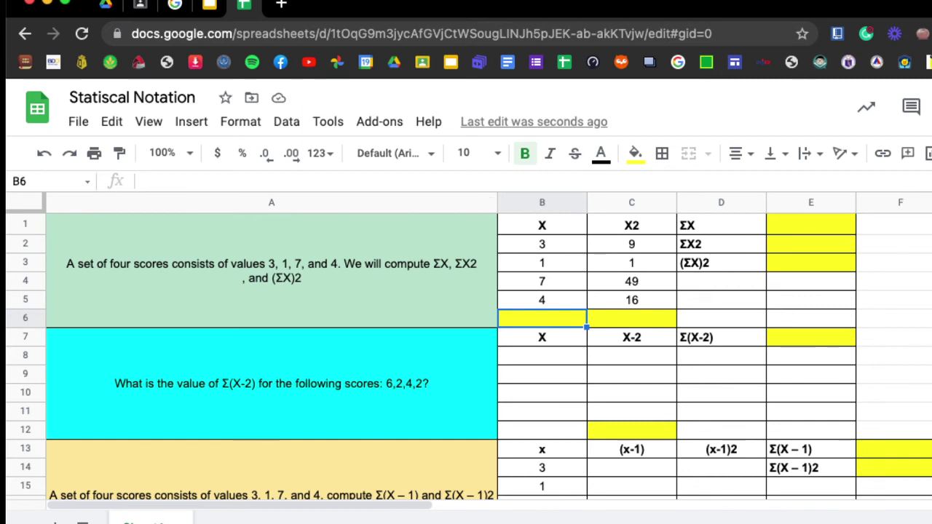
pyautogui.click(930, 153)
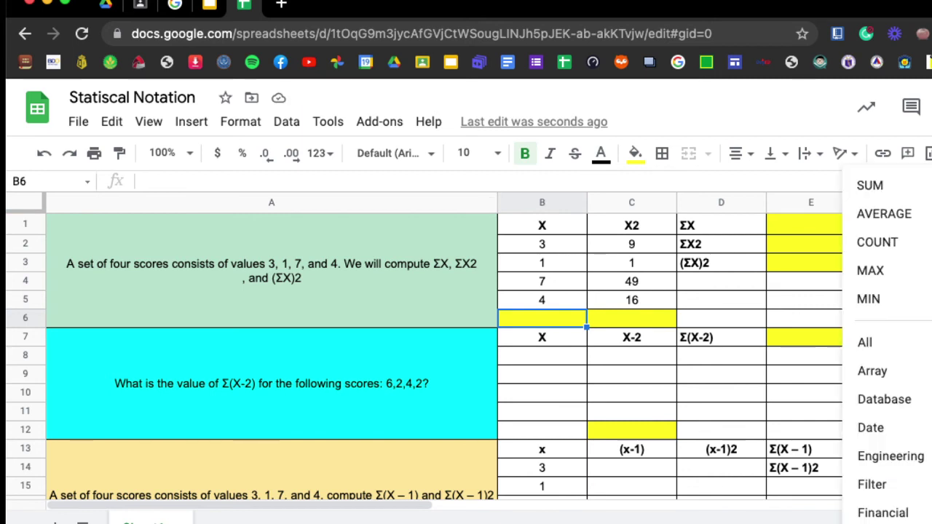
pyautogui.click(899, 185)
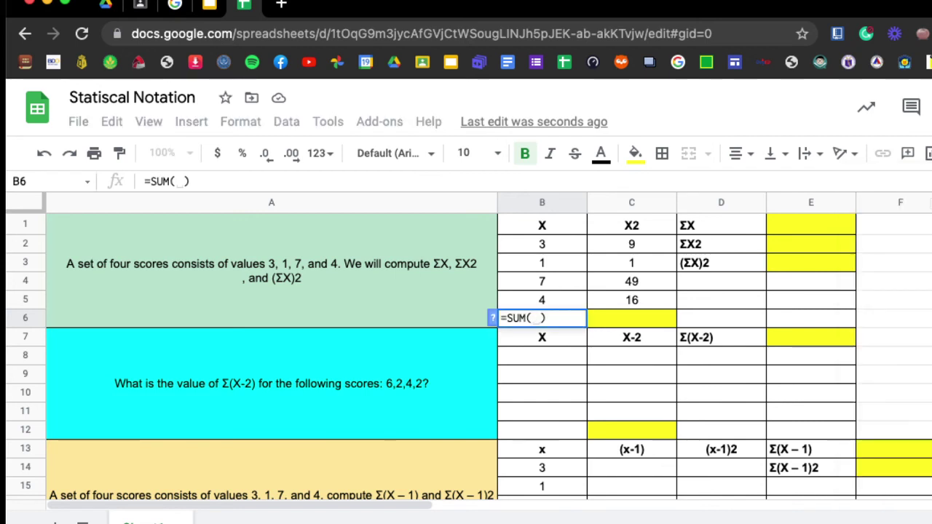
pyautogui.moveTo(541, 244); pyautogui.dragTo(542, 299)
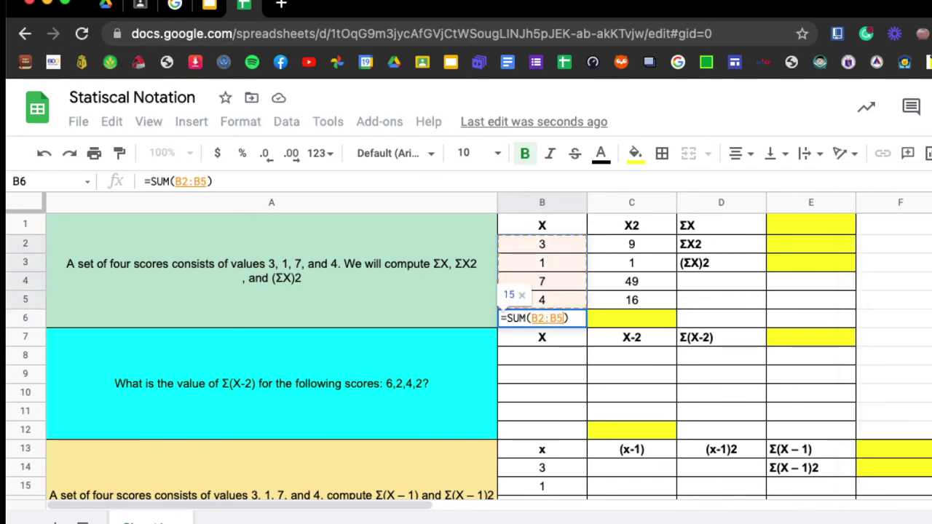
pyautogui.press('Return')
# Enter 15 as the ΣX answer in cell E1.
pyautogui.press('Up')
pyautogui.press('Right')
pyautogui.press('Right')
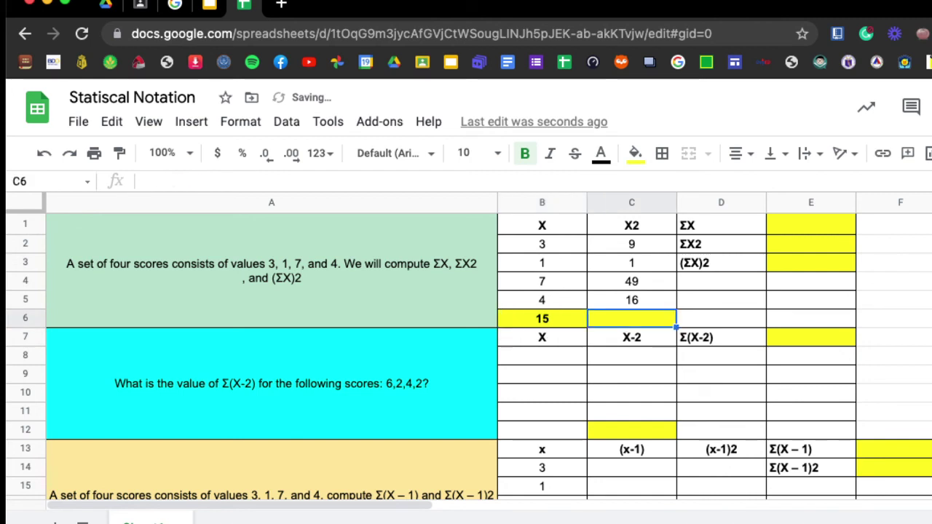
pyautogui.press('Up')
pyautogui.press('Up')
pyautogui.press('Up')
pyautogui.press('Up')
pyautogui.press('Right')
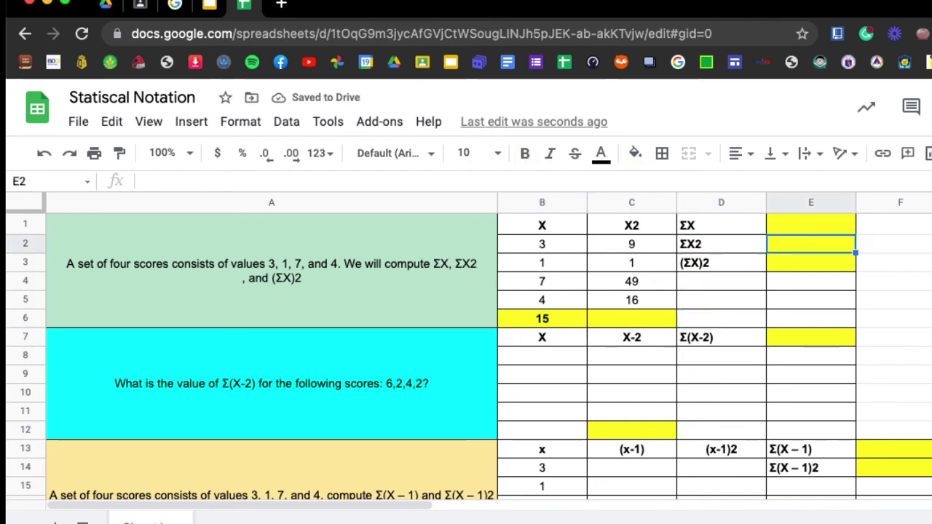
pyautogui.press('Up')
pyautogui.write('15')
pyautogui.press('Return')
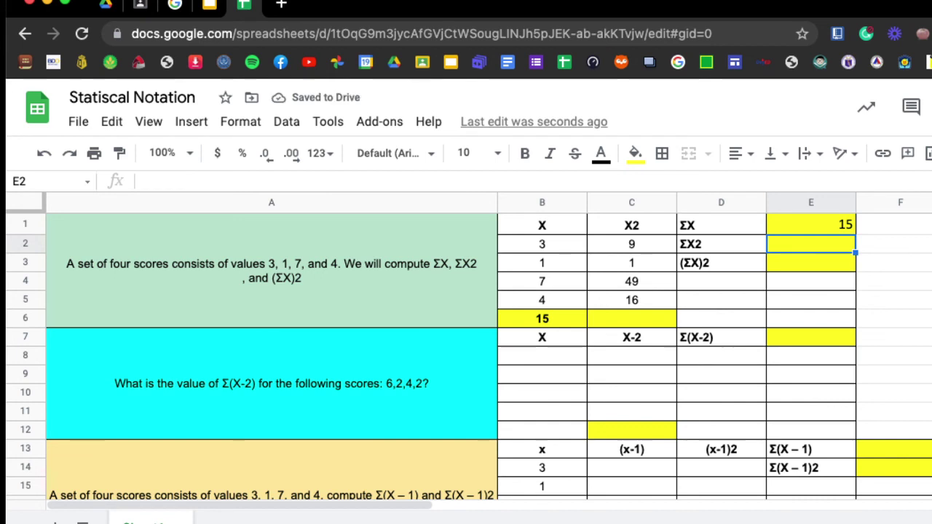
# Copy the SUM formula from B6 into C6 to total the squared scores.
pyautogui.press('Left')
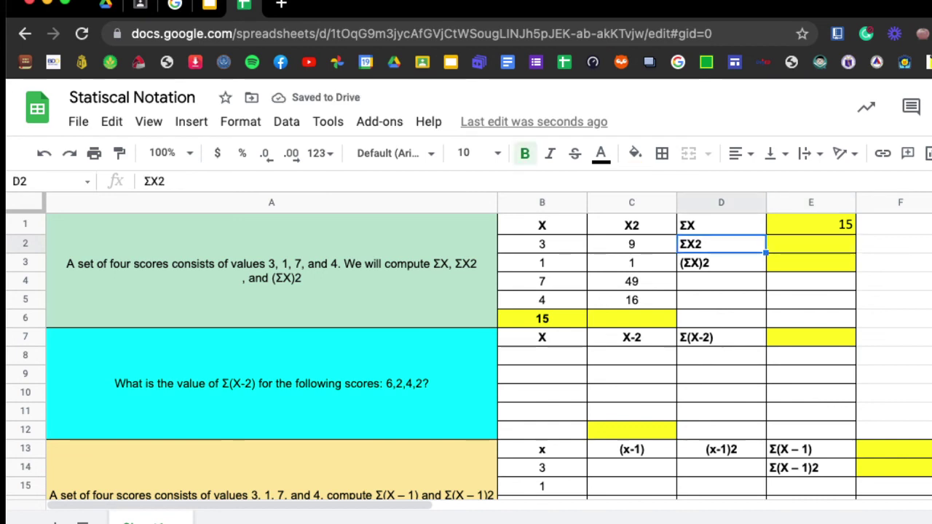
pyautogui.press('Left')
pyautogui.press('Down')
pyautogui.press('Down')
pyautogui.press('Down')
pyautogui.press('Down')
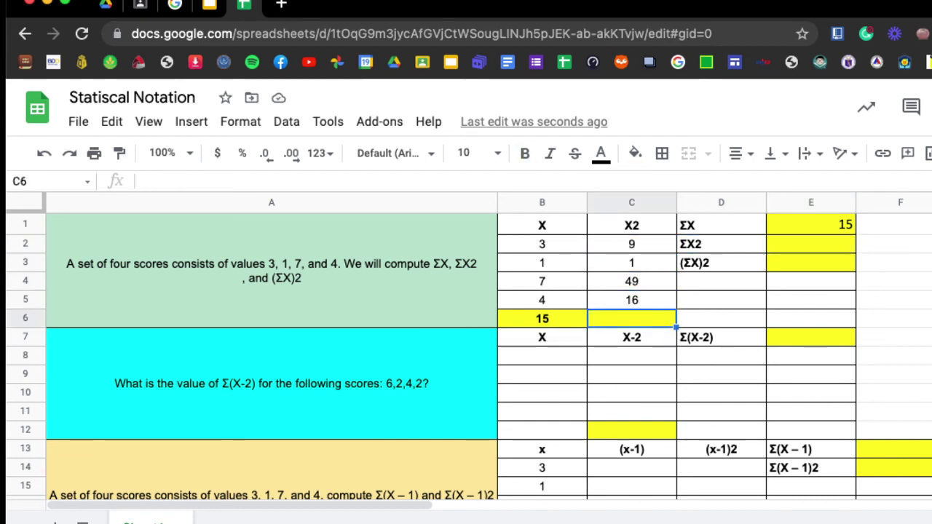
pyautogui.press('Left')
pyautogui.hotkey('ctrl', 'c')
pyautogui.press('Right')
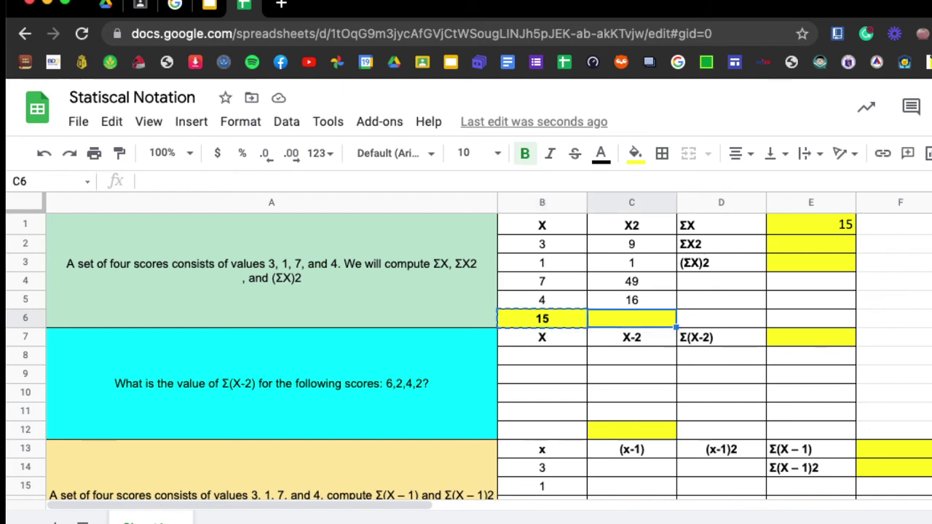
pyautogui.hotkey('ctrl', 'v')
# Enter 75 as the ΣX2 answer in cell E2.
pyautogui.press('Right')
pyautogui.press('Right')
pyautogui.press('Up')
pyautogui.press('Up')
pyautogui.press('Up')
pyautogui.press('Up')
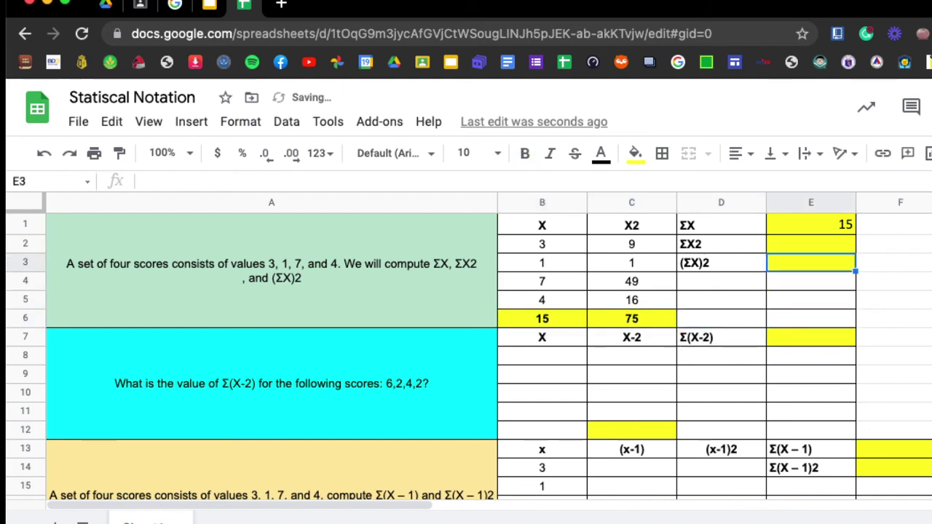
pyautogui.write('75')
pyautogui.press('Return')
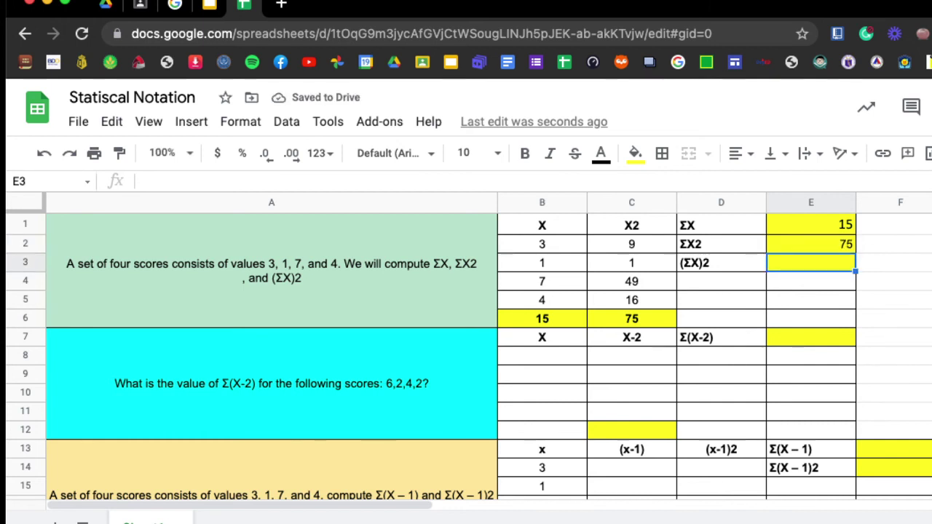
# Try to calculate (ΣX)2 in cell E3 with the formula =E1*2.
pyautogui.write('=')
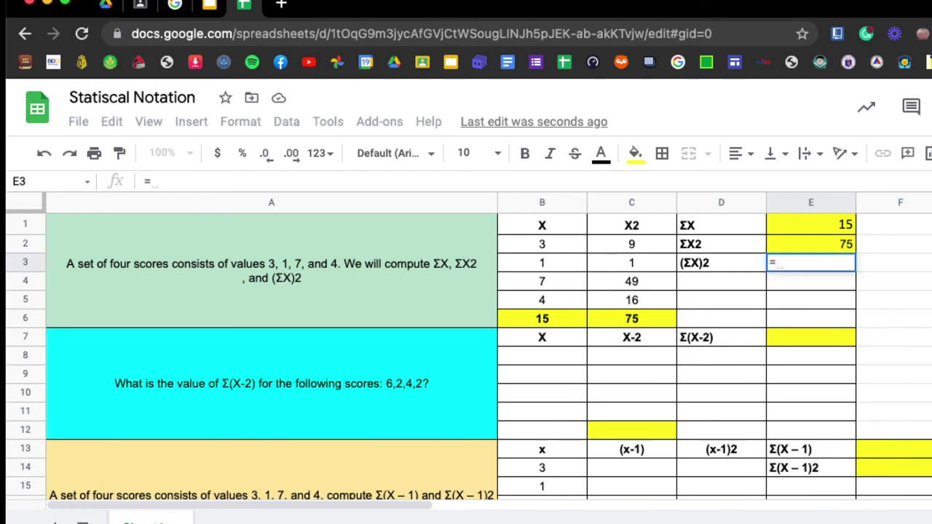
pyautogui.write('E1')
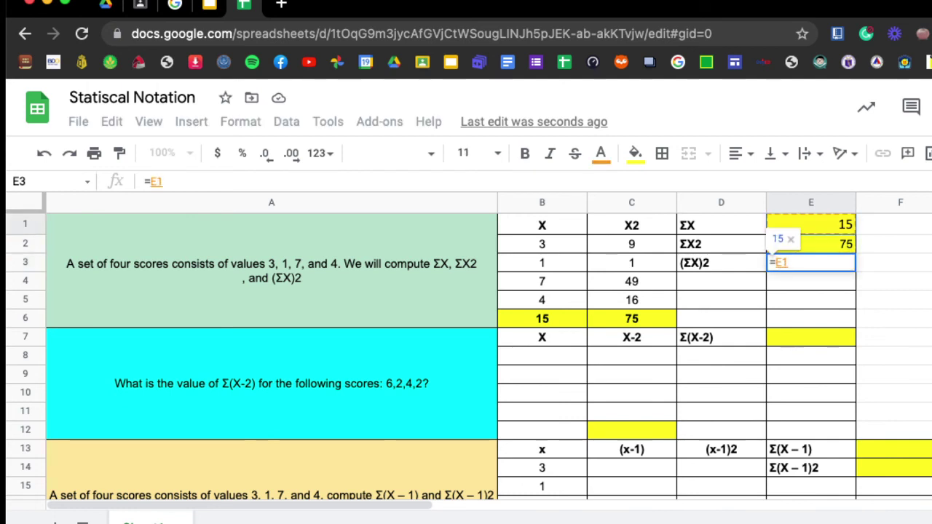
pyautogui.write('*2')
pyautogui.press('Return')
# Replace the (ΣX)2 formula in cell E3 with =15*15.
pyautogui.press('Up')
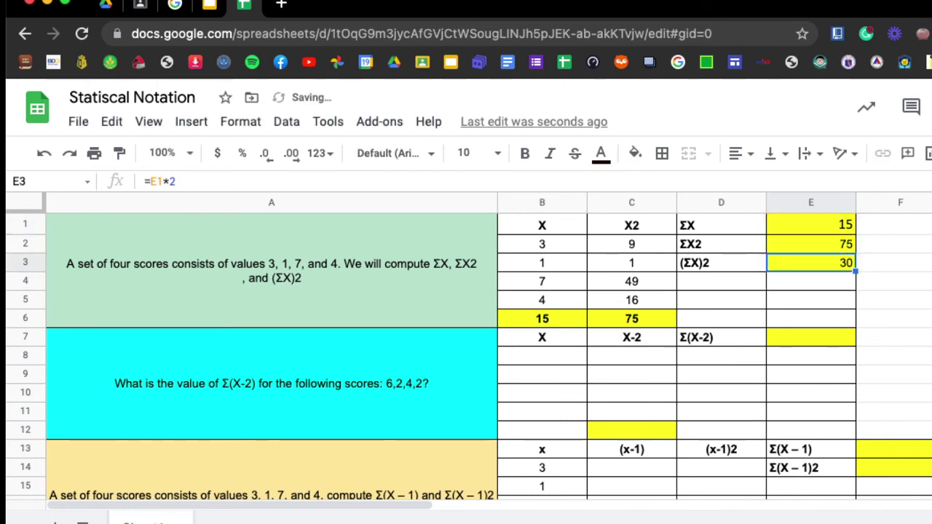
pyautogui.write('=')
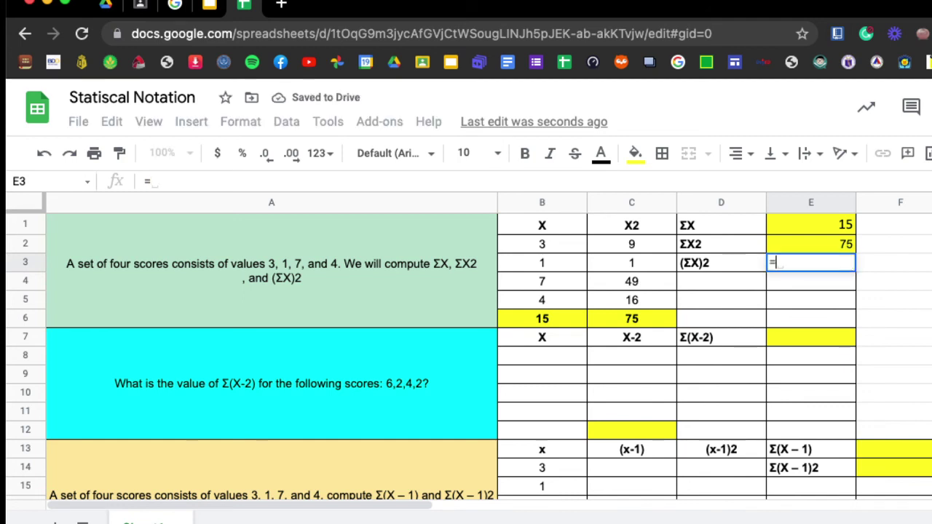
pyautogui.write('15*15')
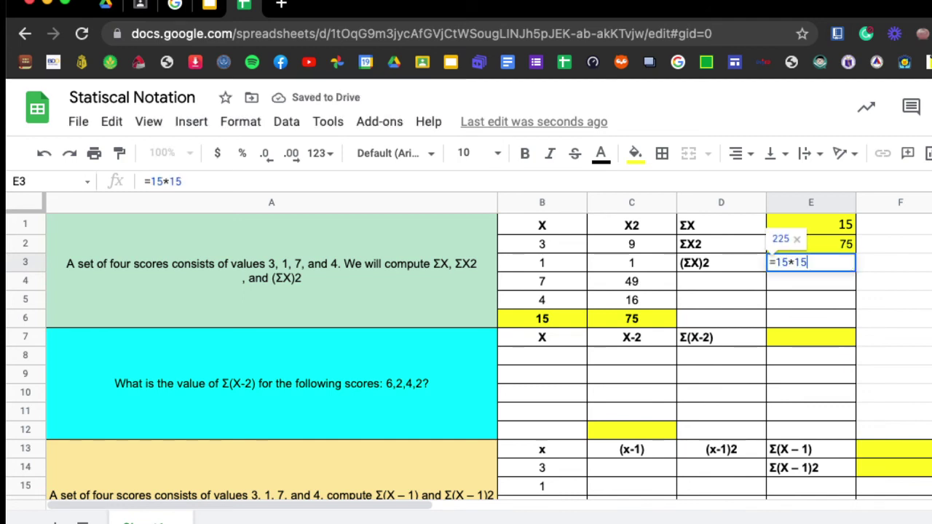
pyautogui.press('Return')
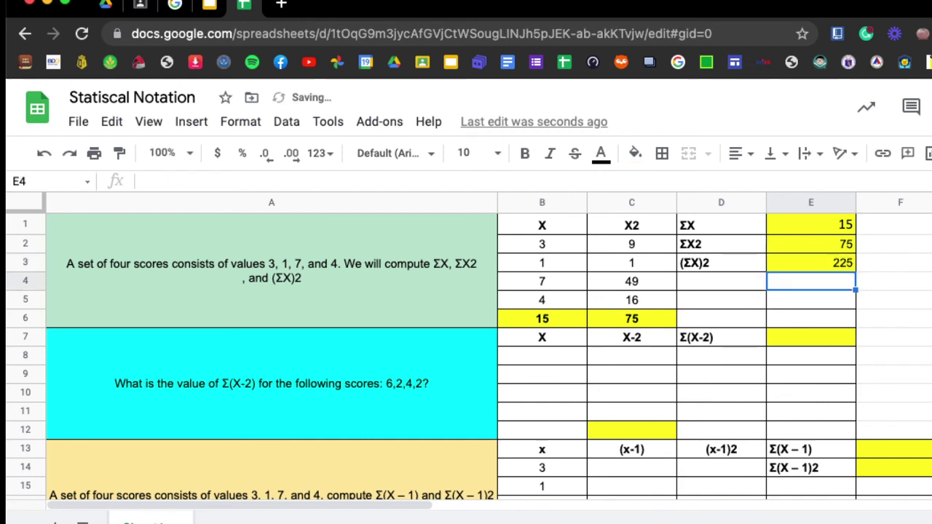
pyautogui.click(811, 263)
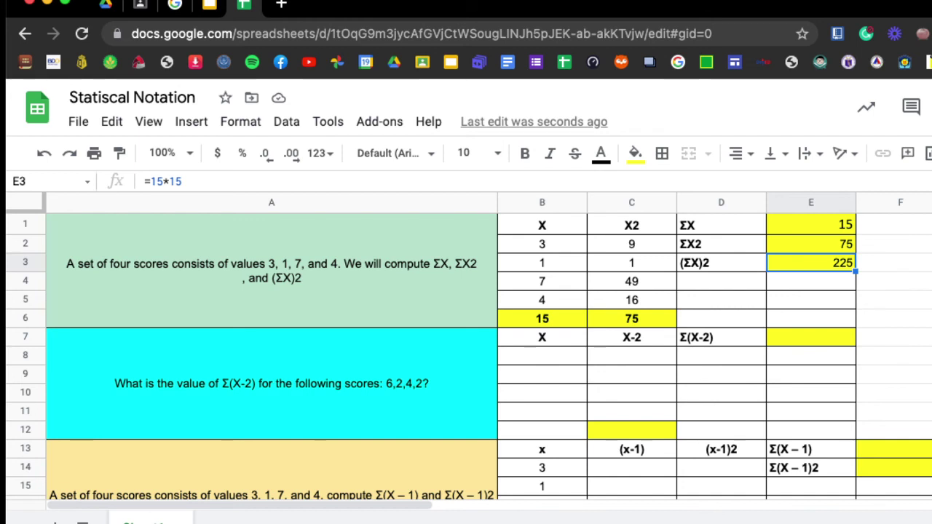
# Enter the second problem's scores 6, 2, 4 and 2 in cells B8 to B11 under the X heading.
pyautogui.scroll(-2, 469, 356)
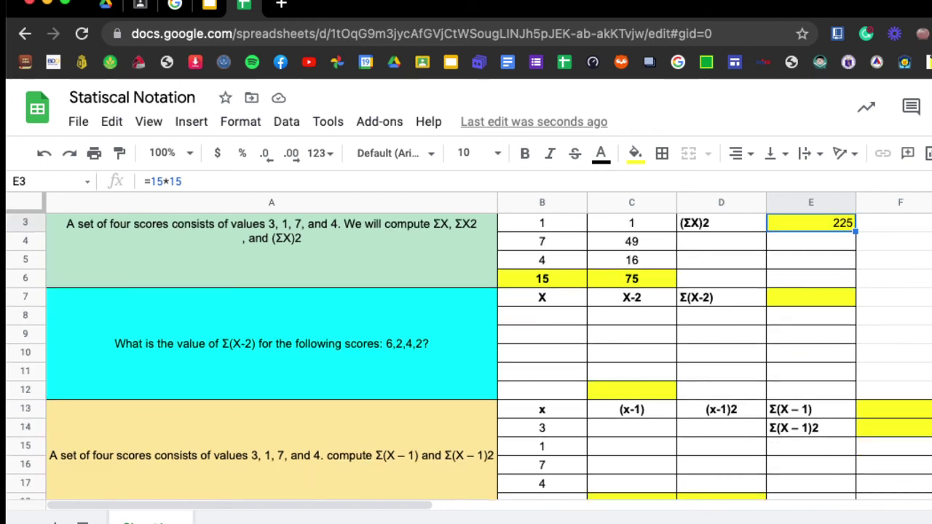
pyautogui.click(541, 316)
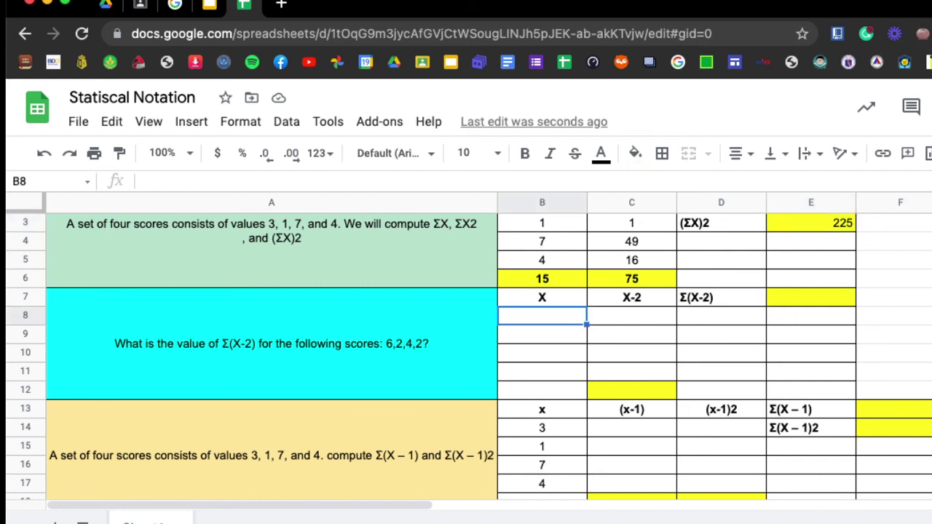
pyautogui.write('6')
pyautogui.press('Return')
pyautogui.write('2')
pyautogui.press('Return')
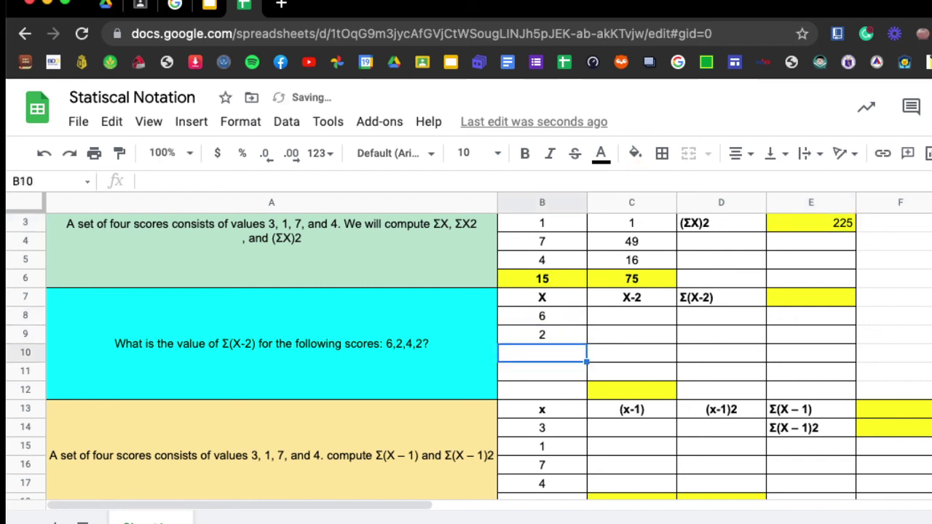
pyautogui.write('4')
pyautogui.press('Return')
pyautogui.write('2')
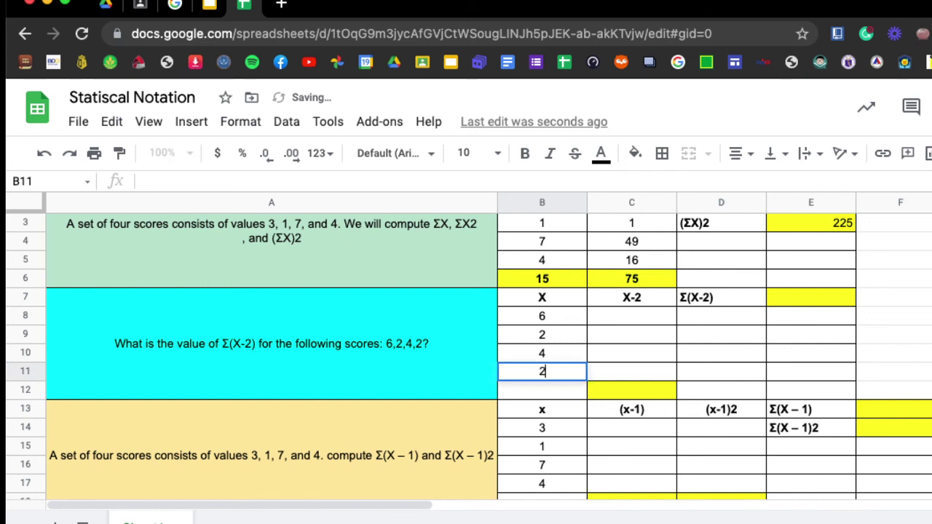
pyautogui.press('Return')
pyautogui.press('Up')
pyautogui.press('Up')
pyautogui.press('Up')
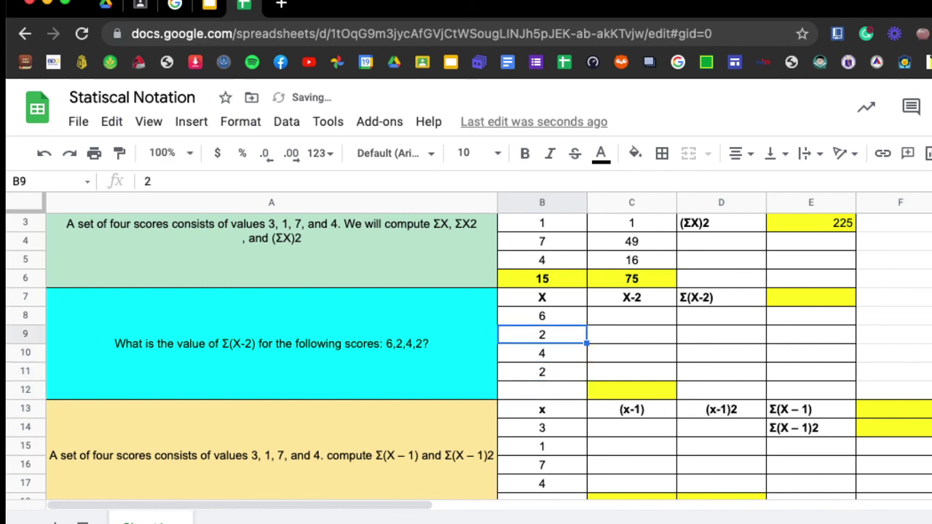
# Enter the second problem's X-2 values 4, 0, 2 and 0 in cells C8 to C11.
pyautogui.press('Up')
pyautogui.press('Up')
pyautogui.press('Right')
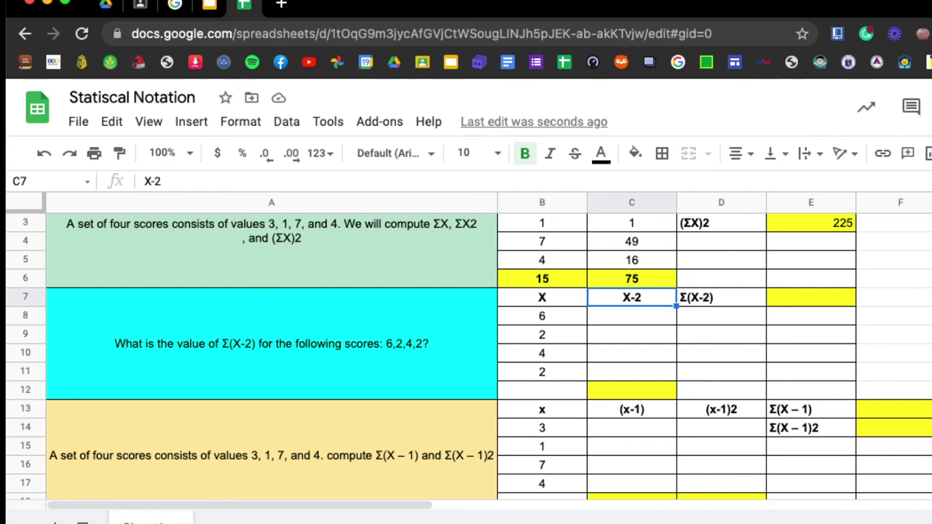
pyautogui.press('Down')
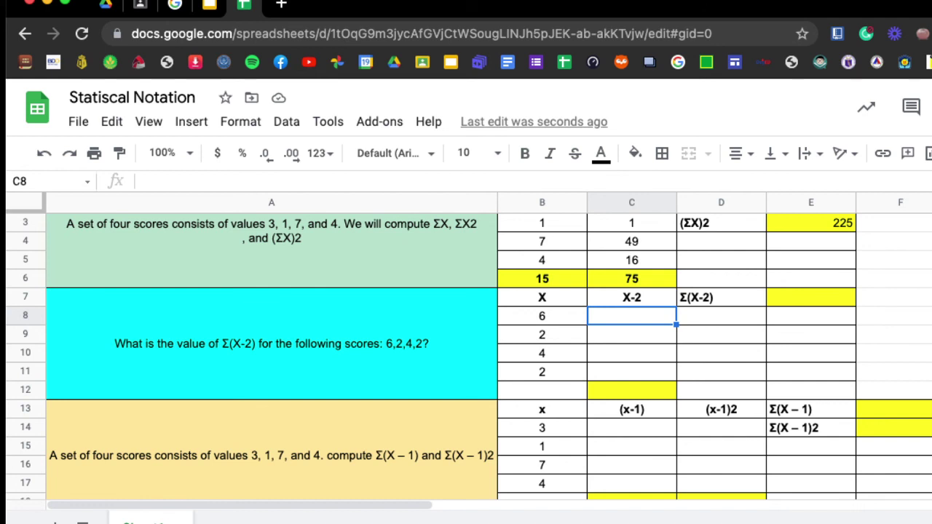
pyautogui.write('4')
pyautogui.press('Return')
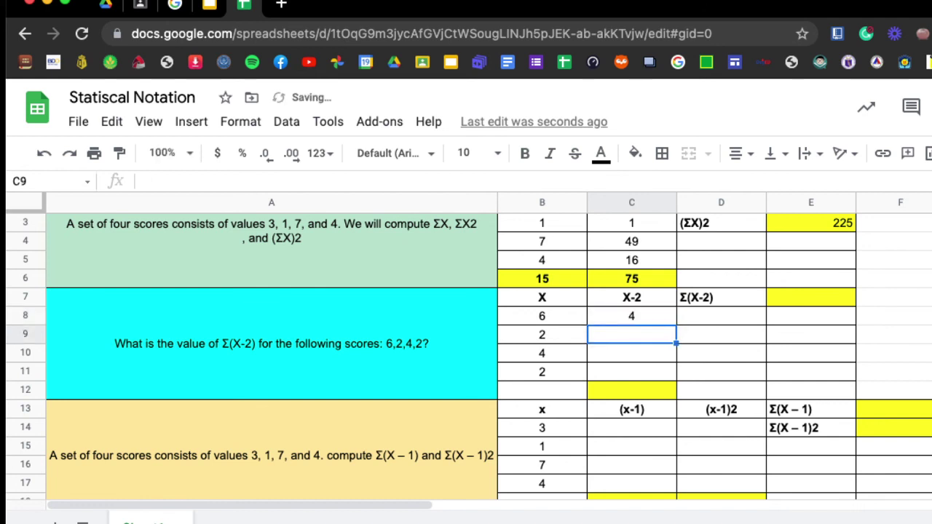
pyautogui.write('0')
pyautogui.press('Return')
pyautogui.write('2')
pyautogui.press('Return')
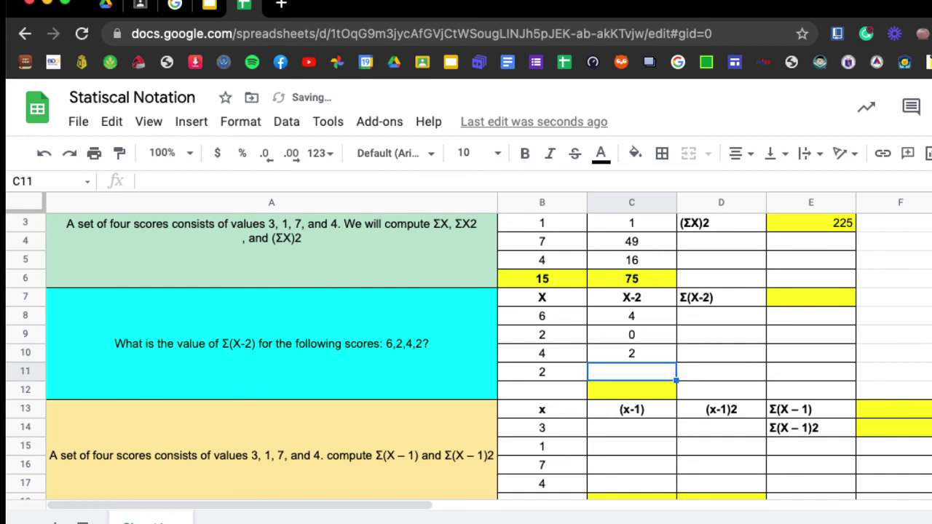
pyautogui.write('0')
pyautogui.press('Return')
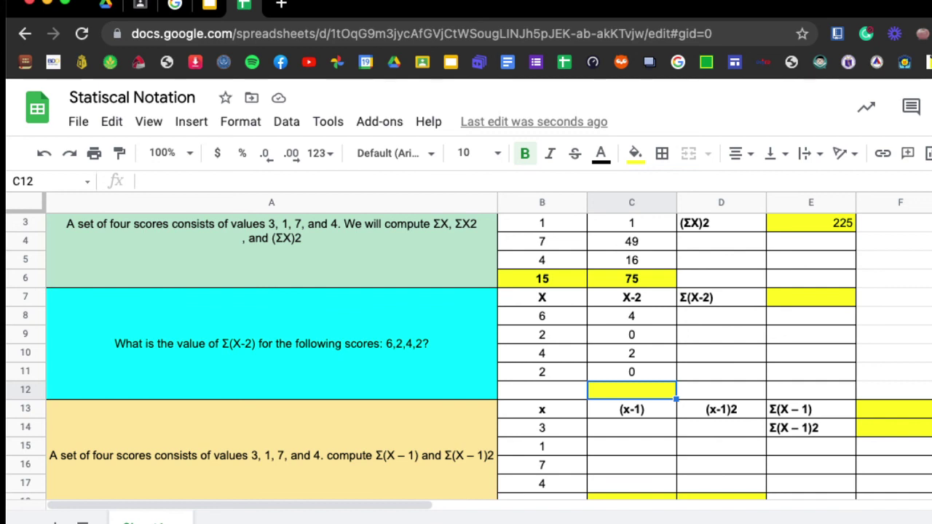
# Total the X-2 values in cell C12 with a SUM of C8:C11.
pyautogui.click(931, 153)
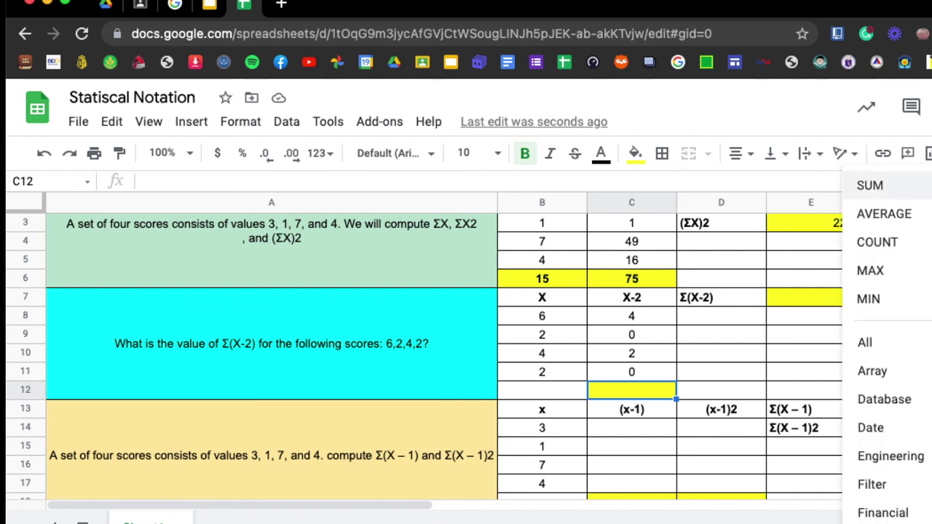
pyautogui.click(871, 184)
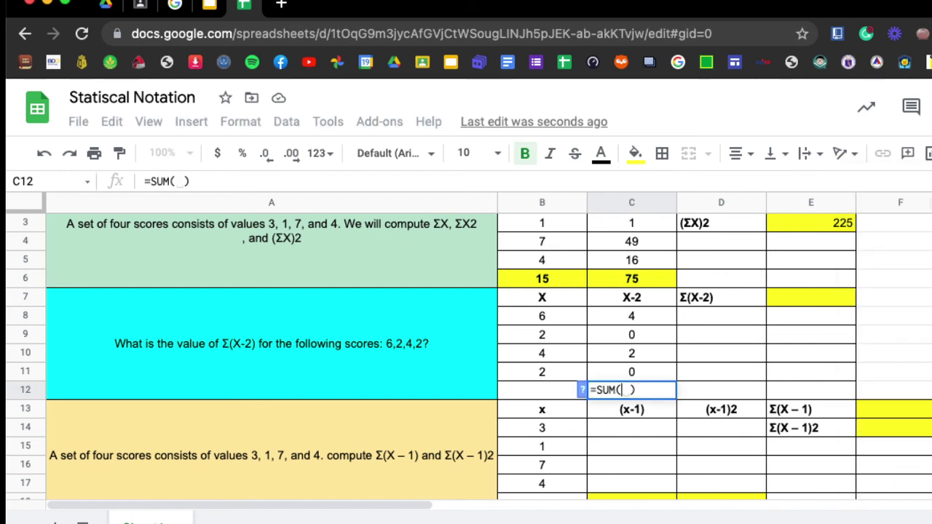
pyautogui.moveTo(631, 316); pyautogui.dragTo(631, 371)
pyautogui.press('Return')
pyautogui.press('Up')
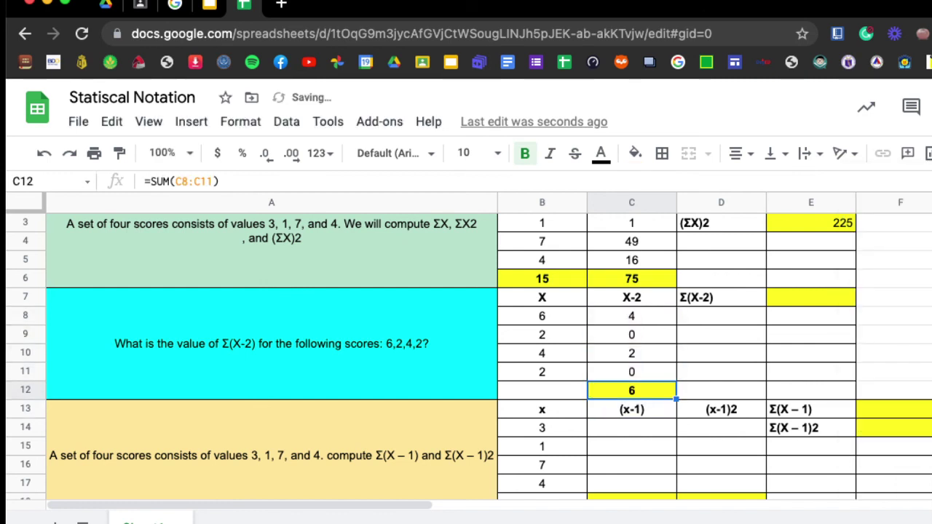
# Enter 6 as the Σ(X-2) answer in cell E7.
pyautogui.press('Right')
pyautogui.press('Up')
pyautogui.press('Up')
pyautogui.press('Up')
pyautogui.press('Up')
pyautogui.press('Up')
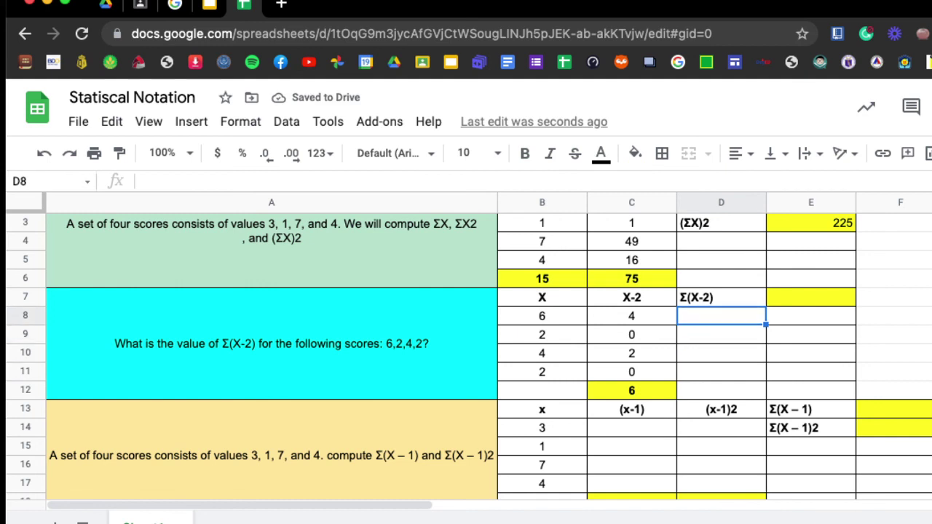
pyautogui.press('Right')
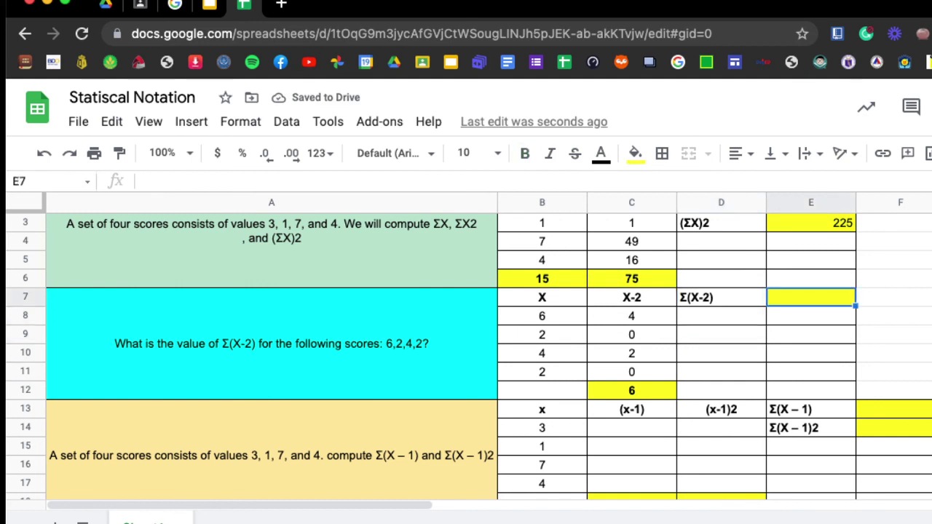
pyautogui.write('6')
pyautogui.press('Return')
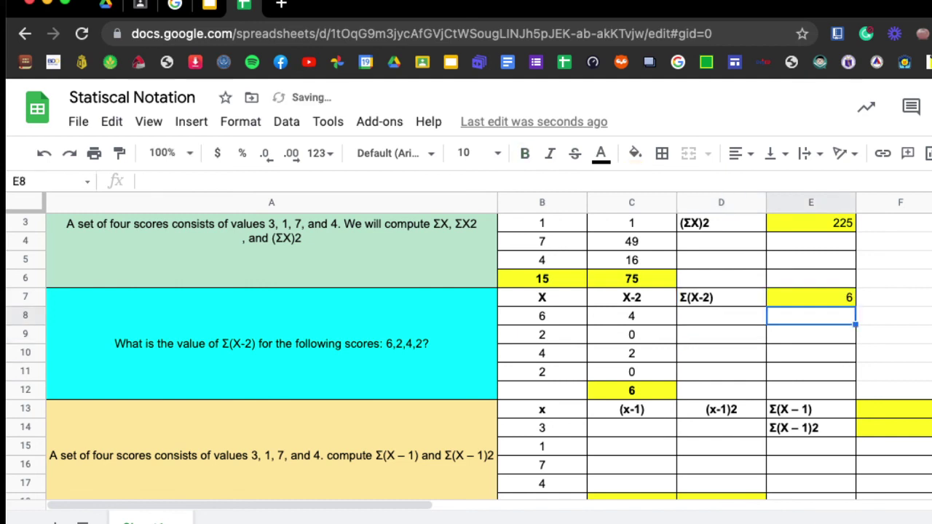
# Review the third problem's scores in cells B14 to B17.
pyautogui.scroll(-1, 469, 358)
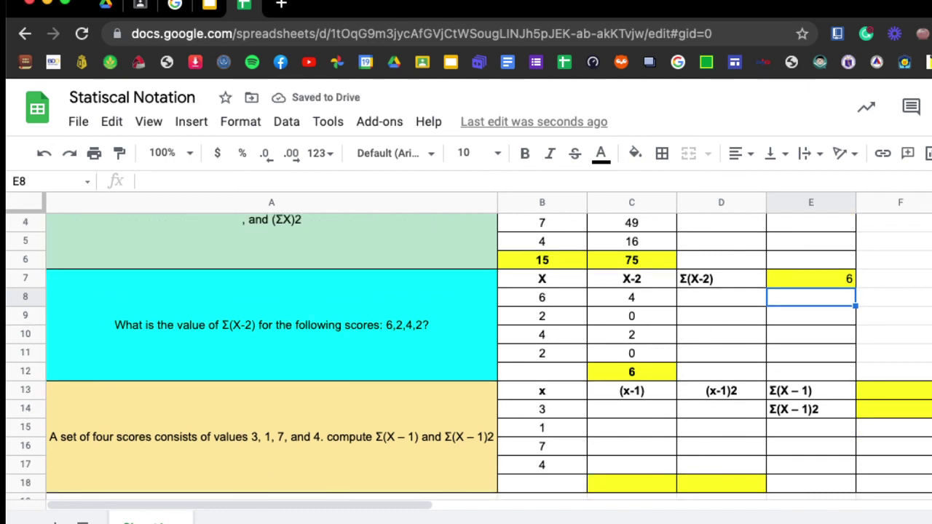
pyautogui.click(542, 409)
pyautogui.press('Down')
pyautogui.press('Down')
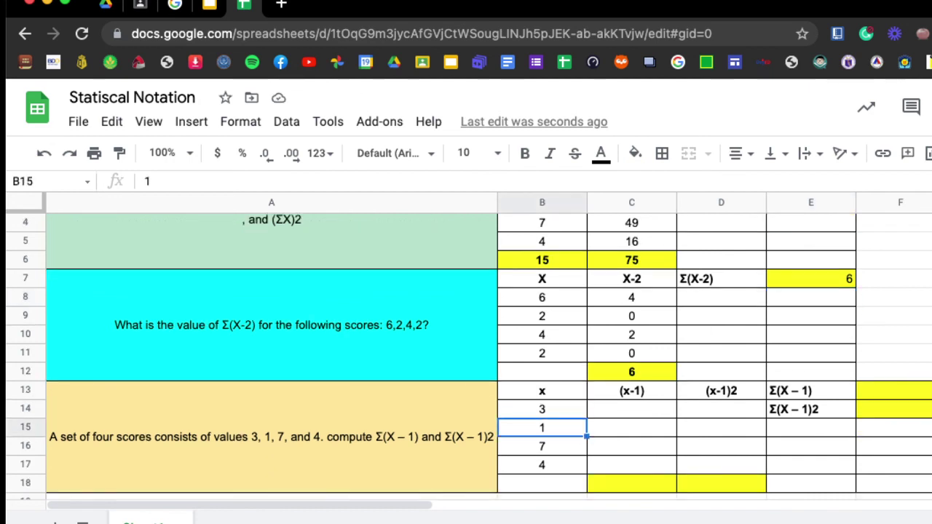
pyautogui.press('Down')
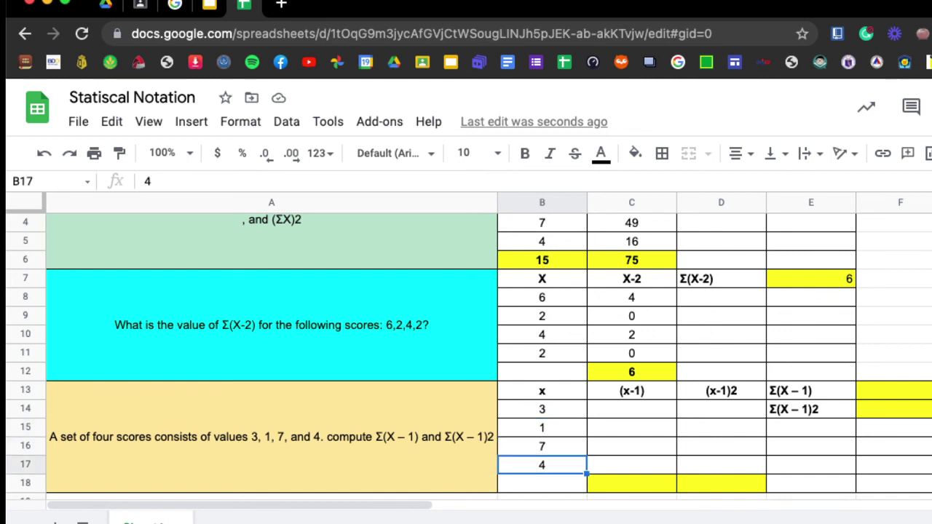
pyautogui.press('Up')
pyautogui.press('Up')
pyautogui.press('Up')
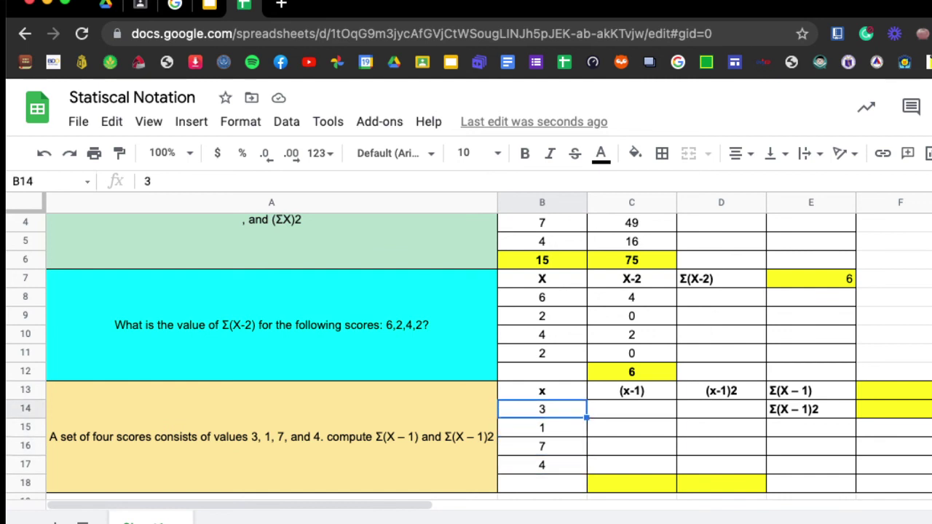
# Enter the third problem's (x-1) values 2, 0, 6 and 5 in cells C14 to C17.
pyautogui.press('Right')
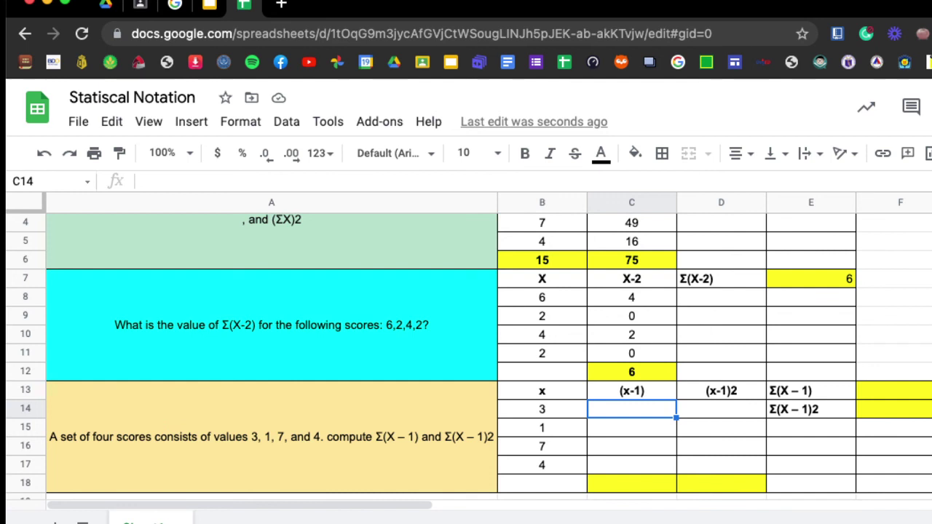
pyautogui.write('2')
pyautogui.press('Return')
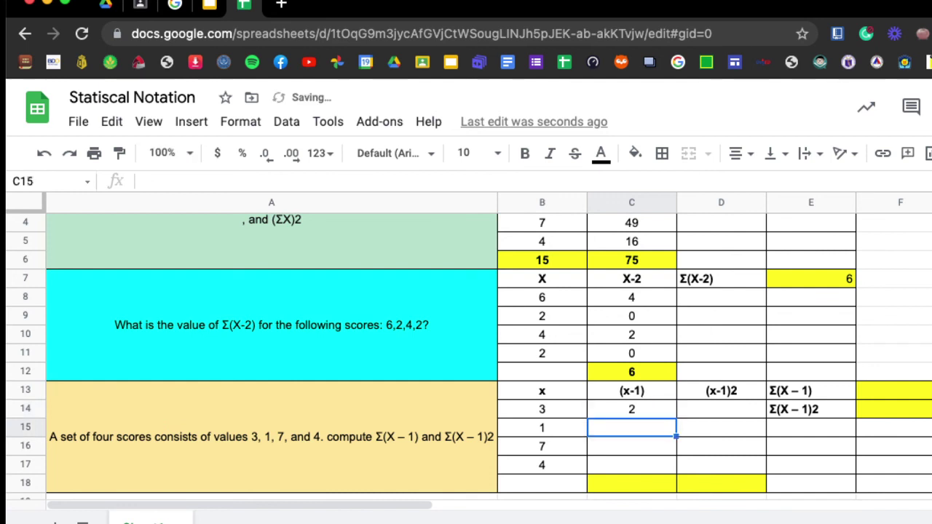
pyautogui.write('0')
pyautogui.press('Return')
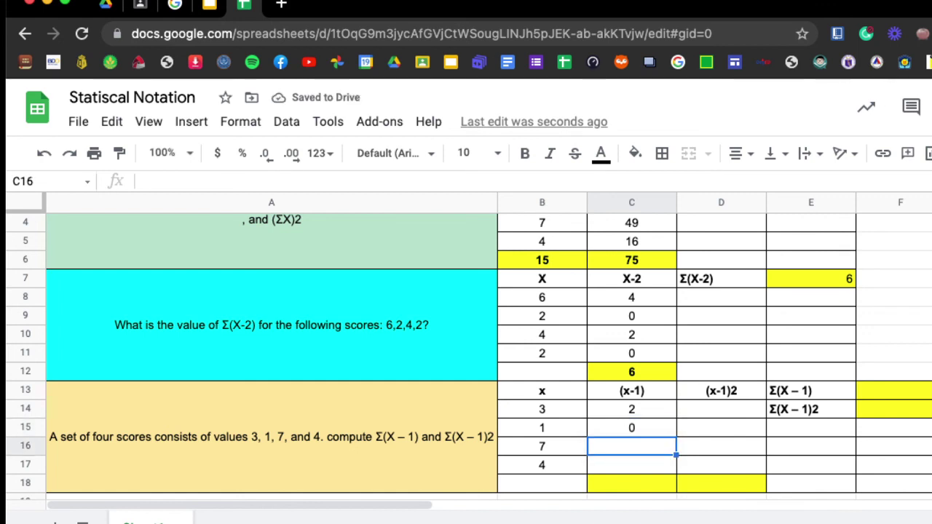
pyautogui.write('6')
pyautogui.press('Return')
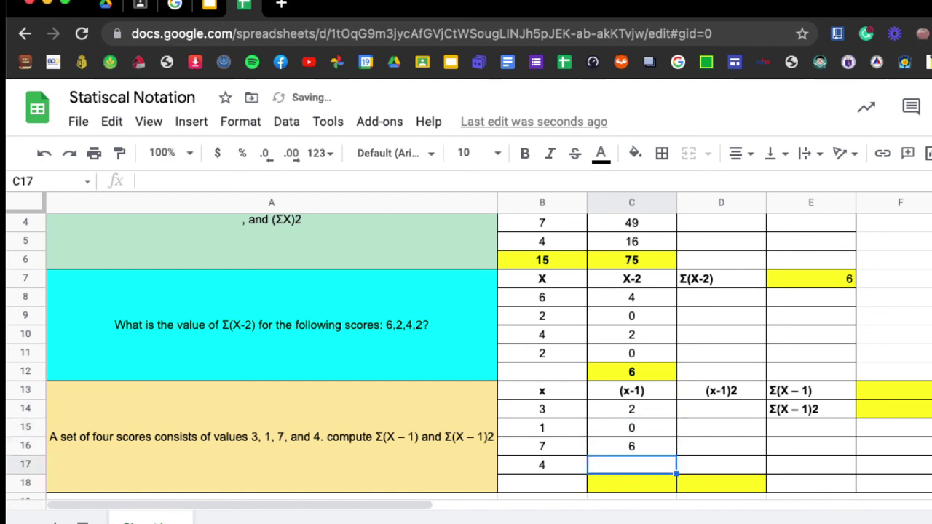
pyautogui.write('5')
pyautogui.press('Return')
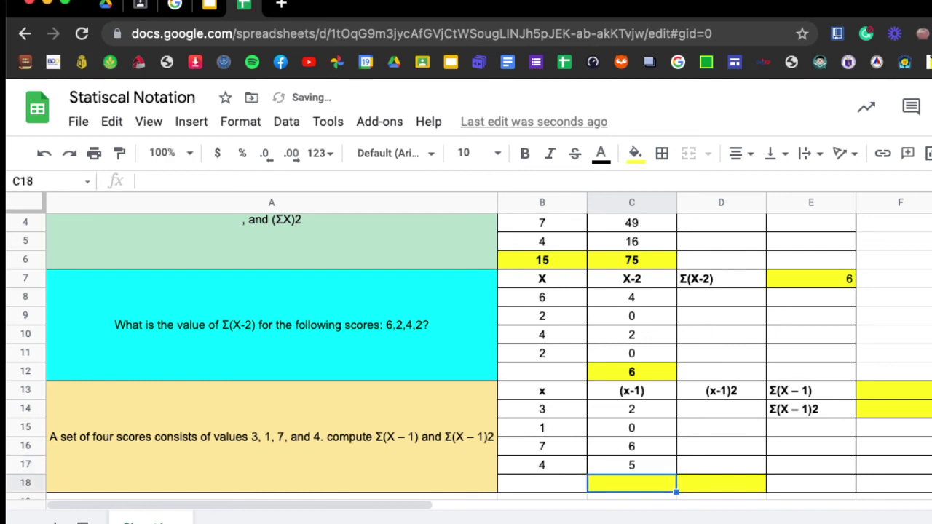
# Examine the (x-1) values and the (x-1)2 heading to see what has to be squared in column D.
pyautogui.press('Up')
pyautogui.press('Up')
pyautogui.press('Up')
pyautogui.press('Up')
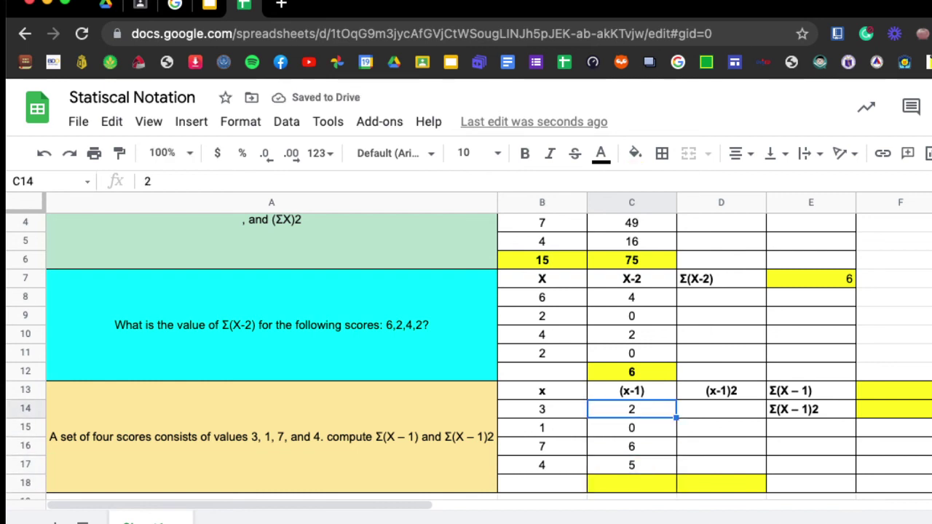
pyautogui.press('Right')
pyautogui.press('Up')
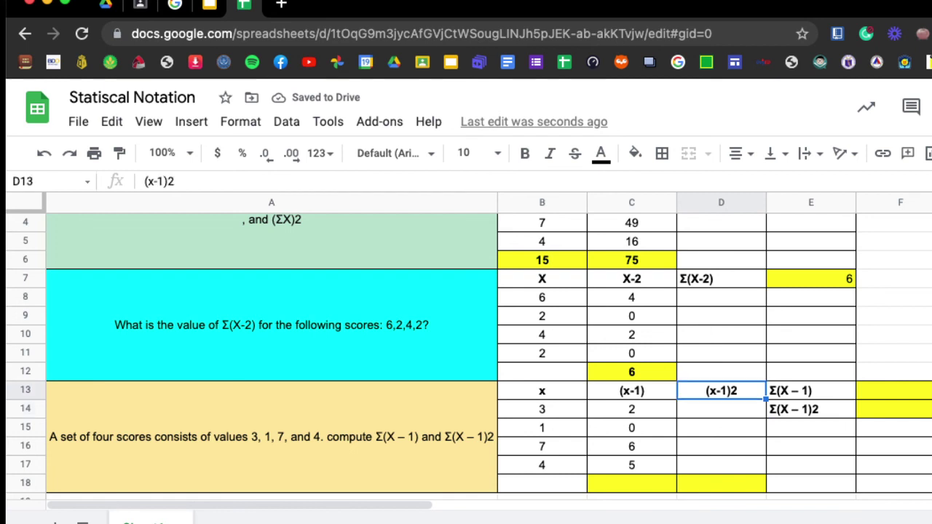
pyautogui.press('Right')
pyautogui.press('Left')
pyautogui.press('Down')
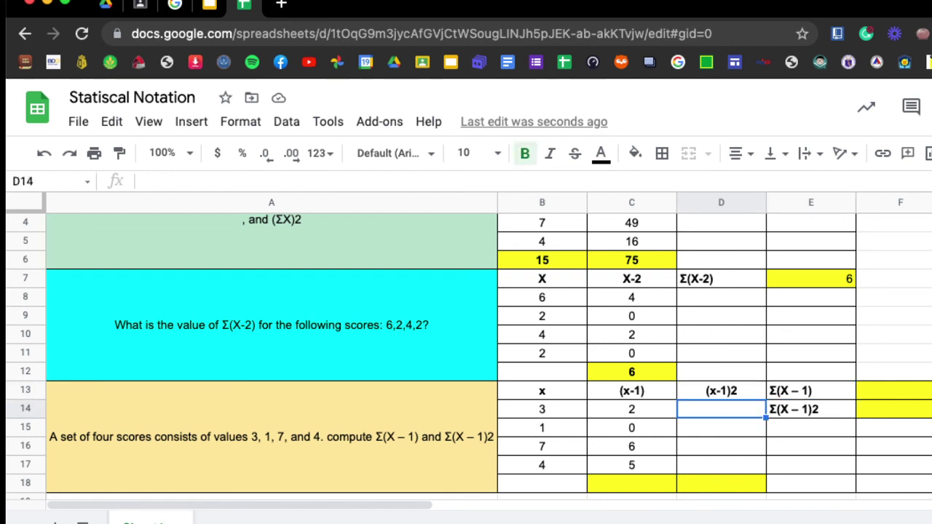
pyautogui.press('Left')
pyautogui.press('Up')
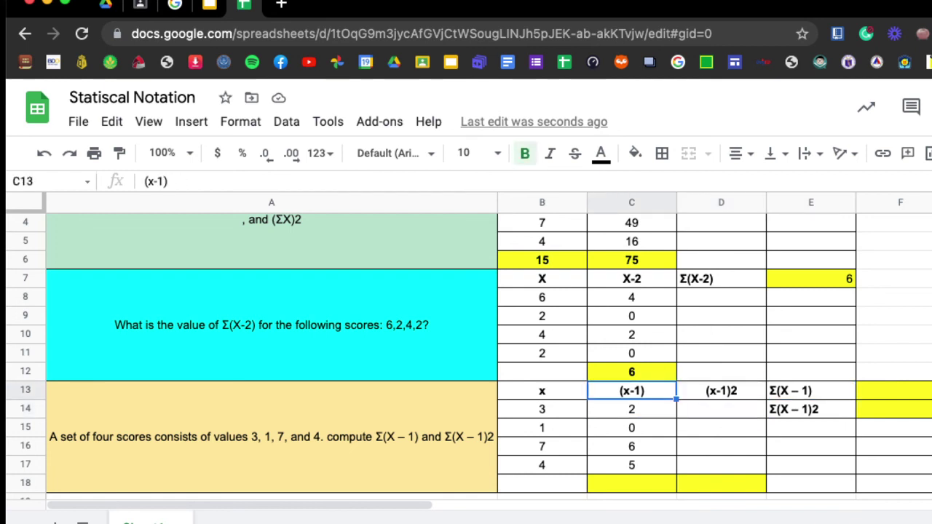
pyautogui.press('Right')
pyautogui.press('Left')
pyautogui.press('Down')
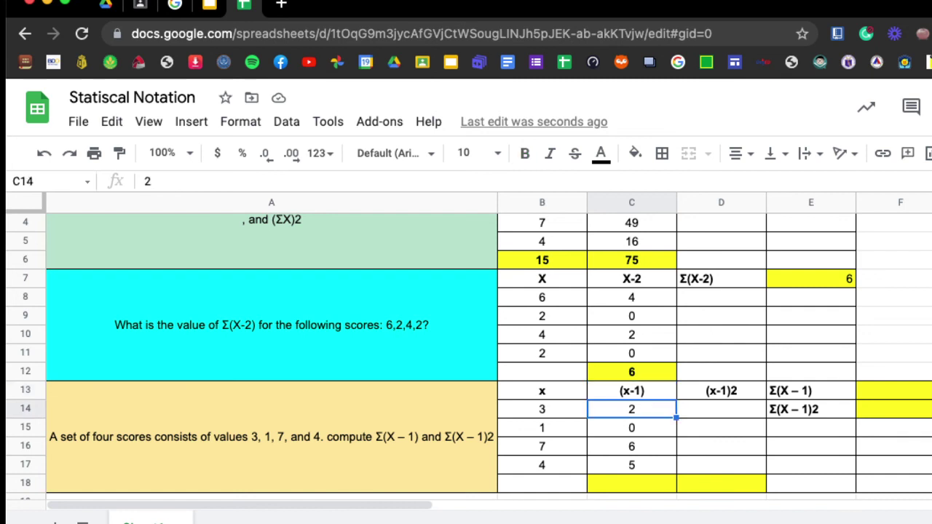
pyautogui.press('Right')
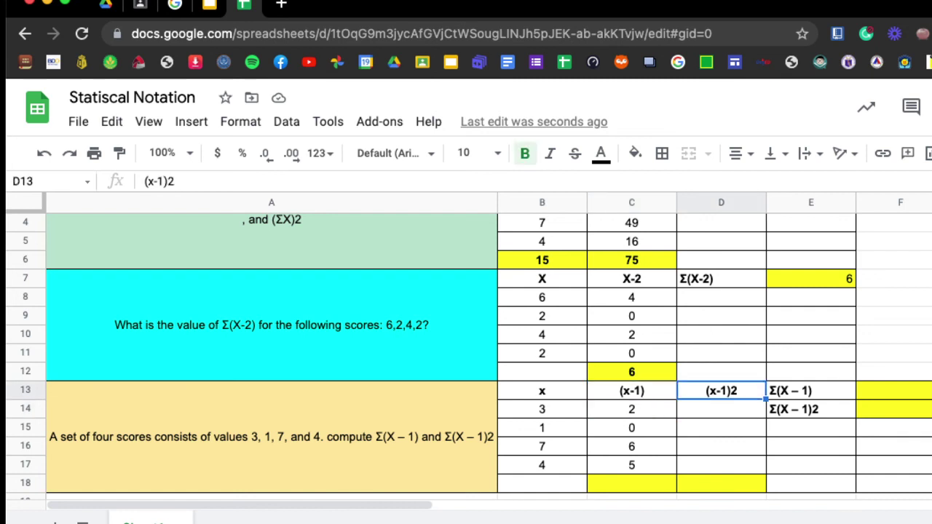
# Enter the squared values 4, 0, 36 and 25 in cells D14 to D17 under (x-1)2.
pyautogui.click(721, 409)
pyautogui.write('4')
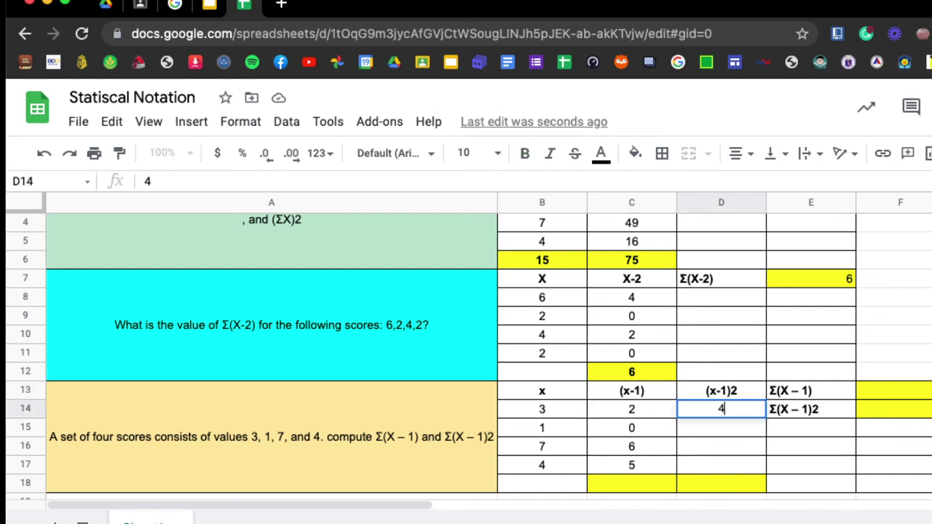
pyautogui.press('Return')
pyautogui.write('0')
pyautogui.press('Return')
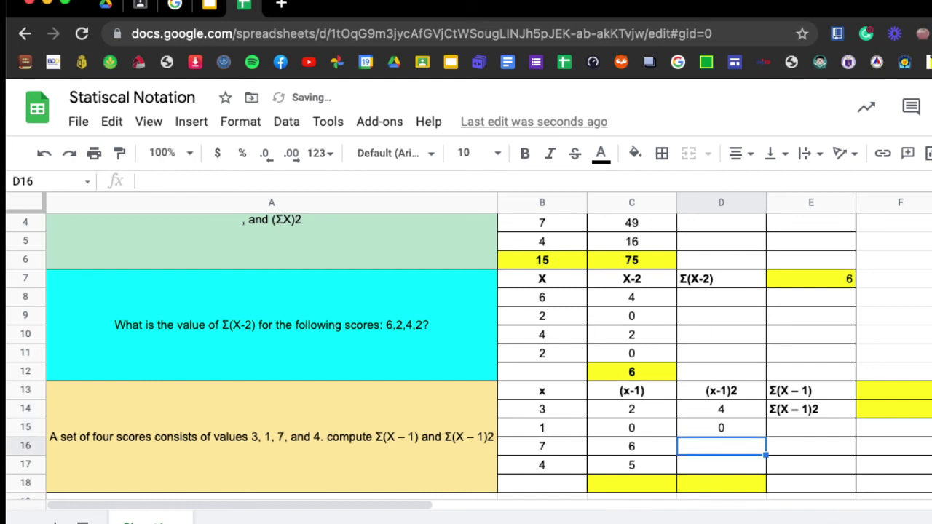
pyautogui.write('36')
pyautogui.press('Return')
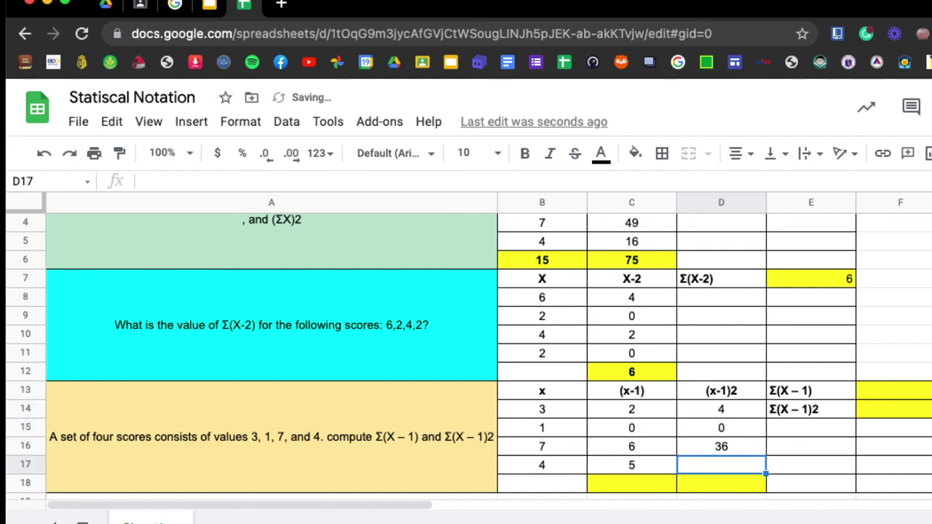
pyautogui.write('25')
pyautogui.press('Return')
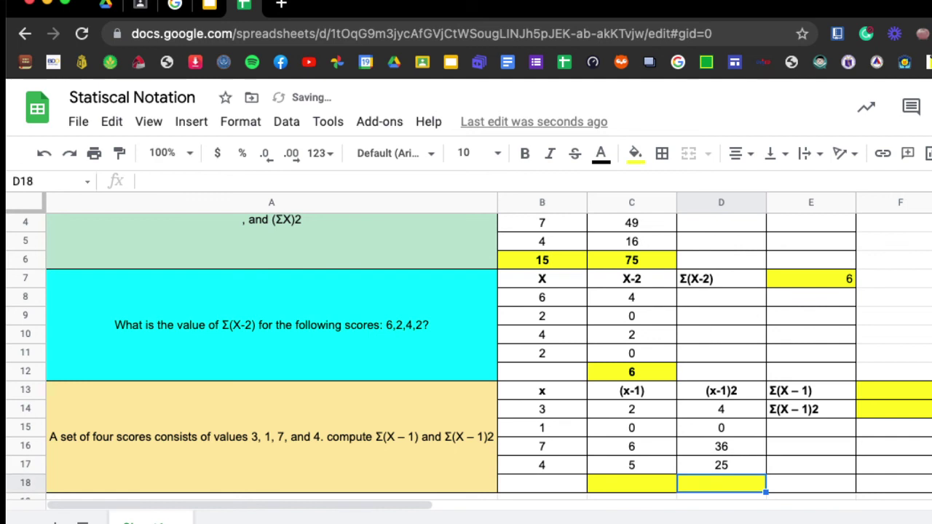
# Total the (x-1) values in cell C18 with a SUM of C14:C17.
pyautogui.click(632, 483)
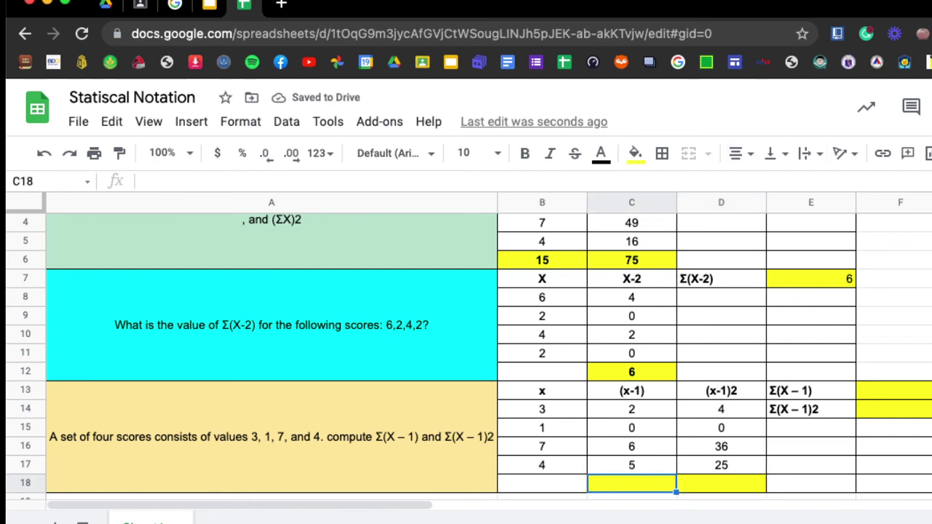
pyautogui.click(931, 154)
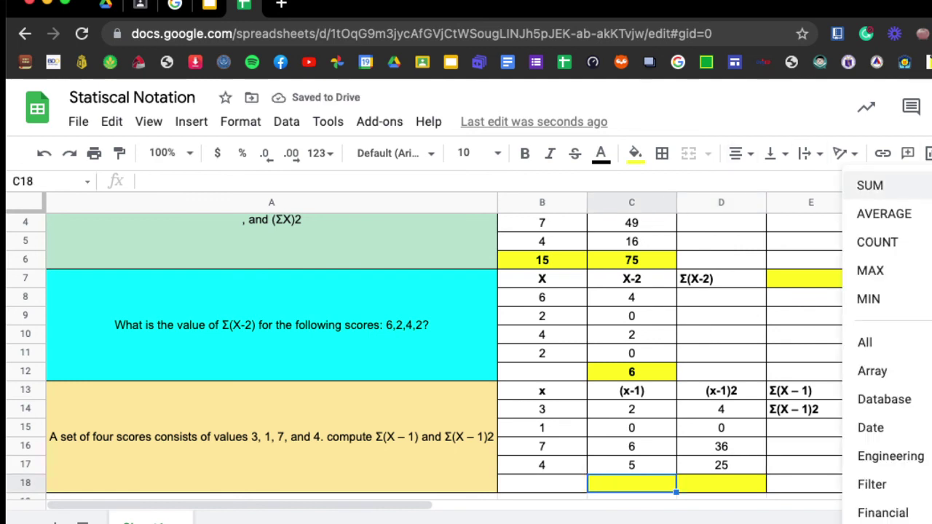
pyautogui.click(869, 186)
pyautogui.moveTo(632, 409); pyautogui.dragTo(631, 465)
pyautogui.press('Return')
# Copy the SUM formula from cell C18 to D18 to total the (x-1)2 column.
pyautogui.click(632, 465)
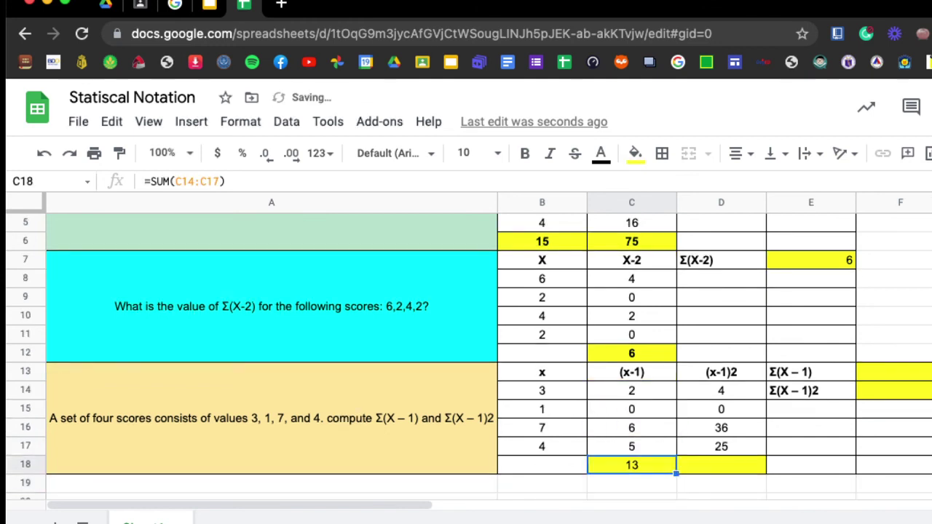
pyautogui.press('super+c')
pyautogui.click(720, 465)
pyautogui.press('super+v')
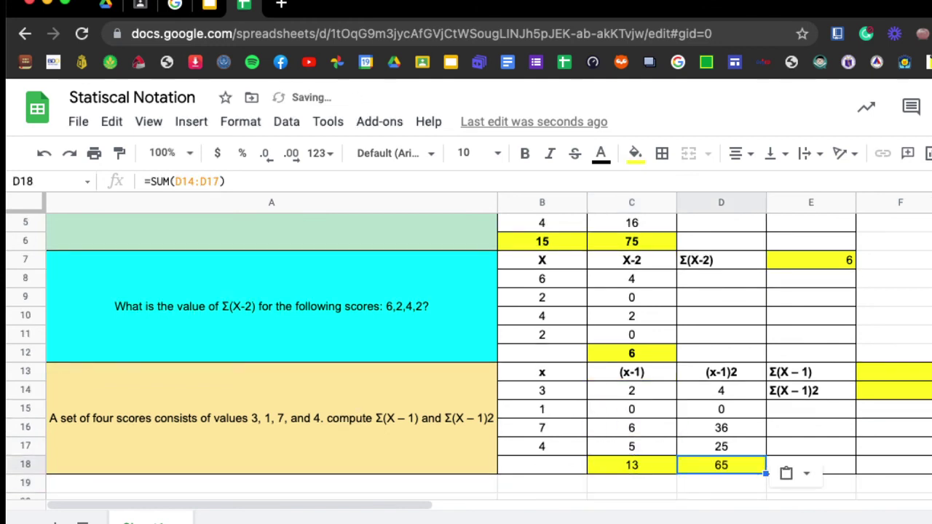
# Record the third problem's answers: 13 for Σ(X – 1) in cell F13 and 65 for Σ(X – 1)2 in F14.
pyautogui.press('Up')
pyautogui.press('Up')
pyautogui.press('Up')
pyautogui.press('Right')
pyautogui.press('Up')
pyautogui.press('Up')
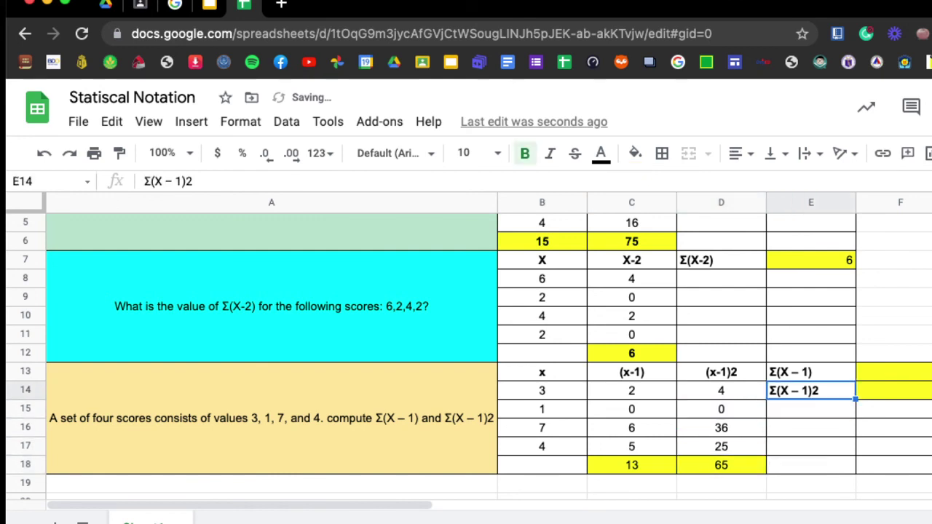
pyautogui.press('Right')
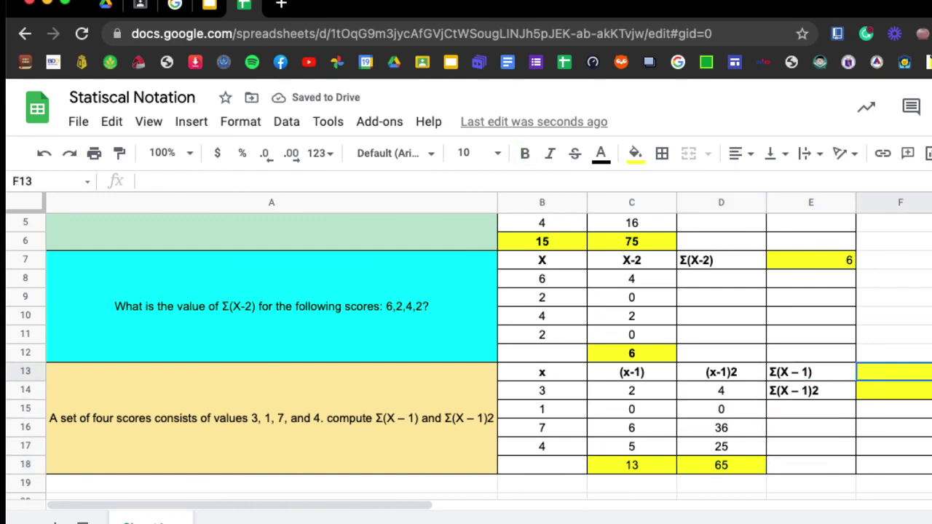
pyautogui.write('13')
pyautogui.press('Return')
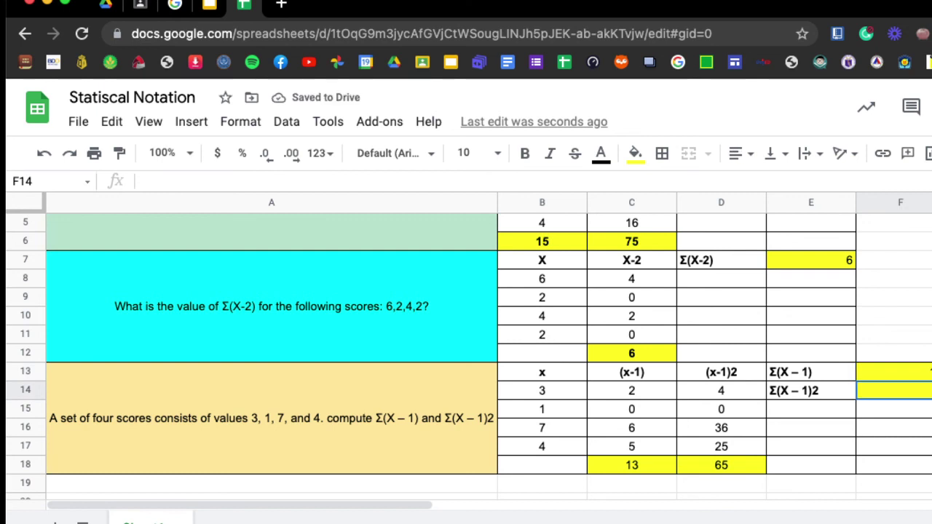
pyautogui.write('65')
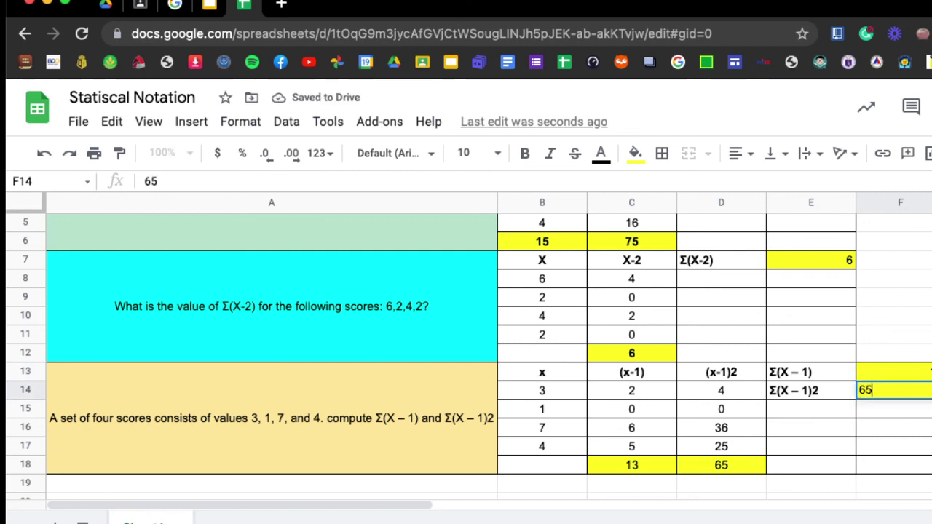
pyautogui.press('Return')
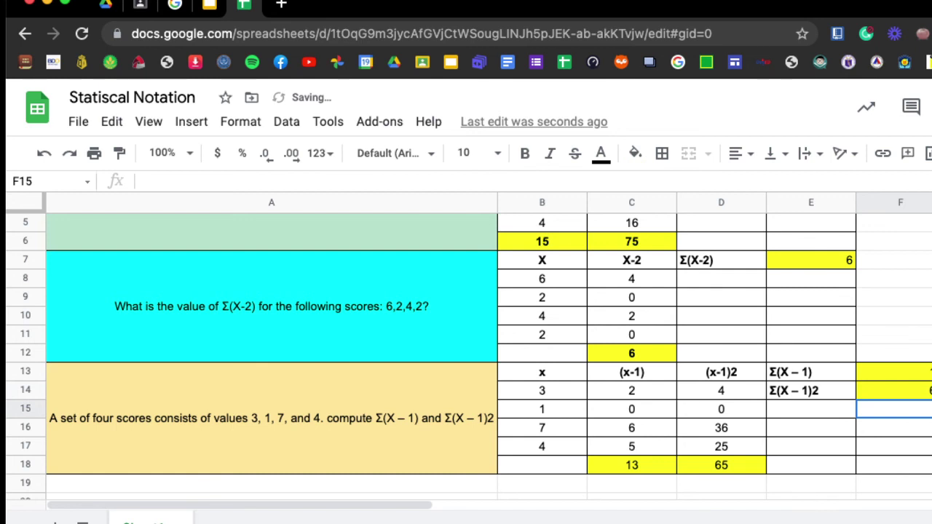